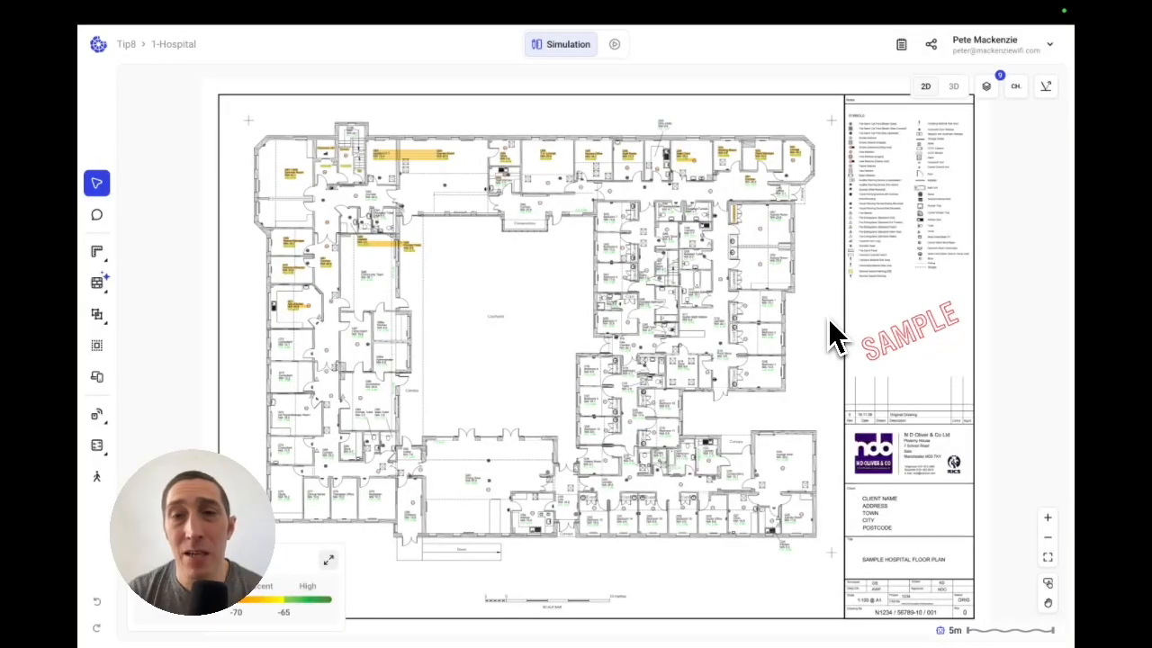
Accept the automatically detected walls on the hospital floor plan and inspect them in 3D before returning to the 2D plan
mouse_move(112, 281)
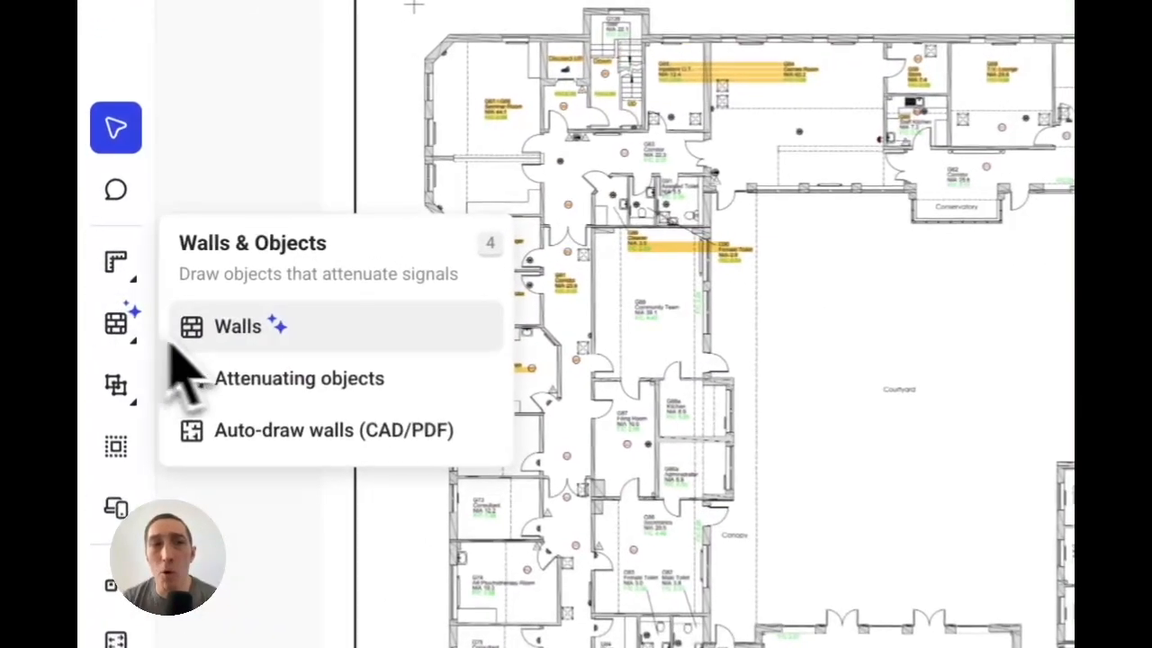
left_click(166, 313)
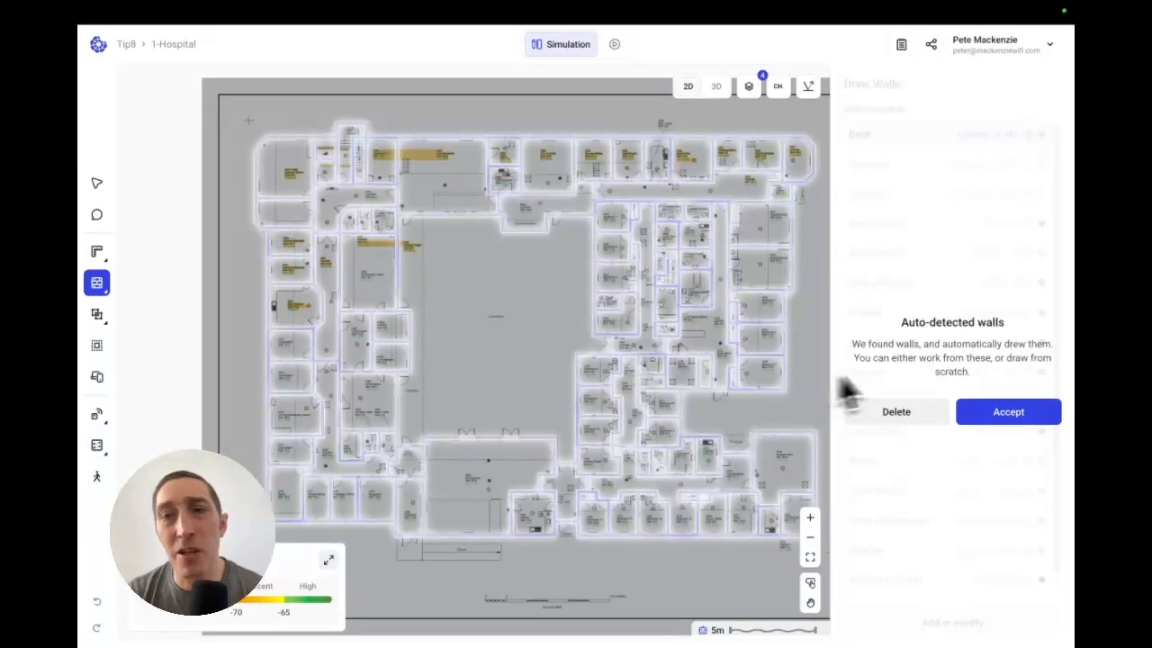
left_click(1005, 412)
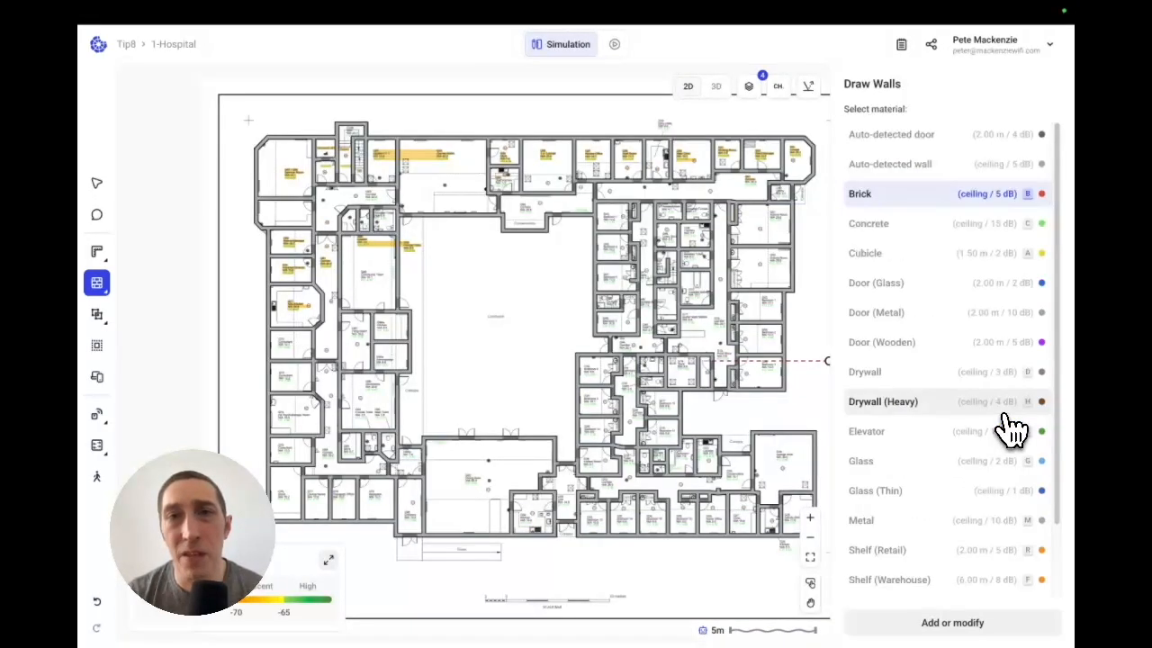
left_click(717, 92)
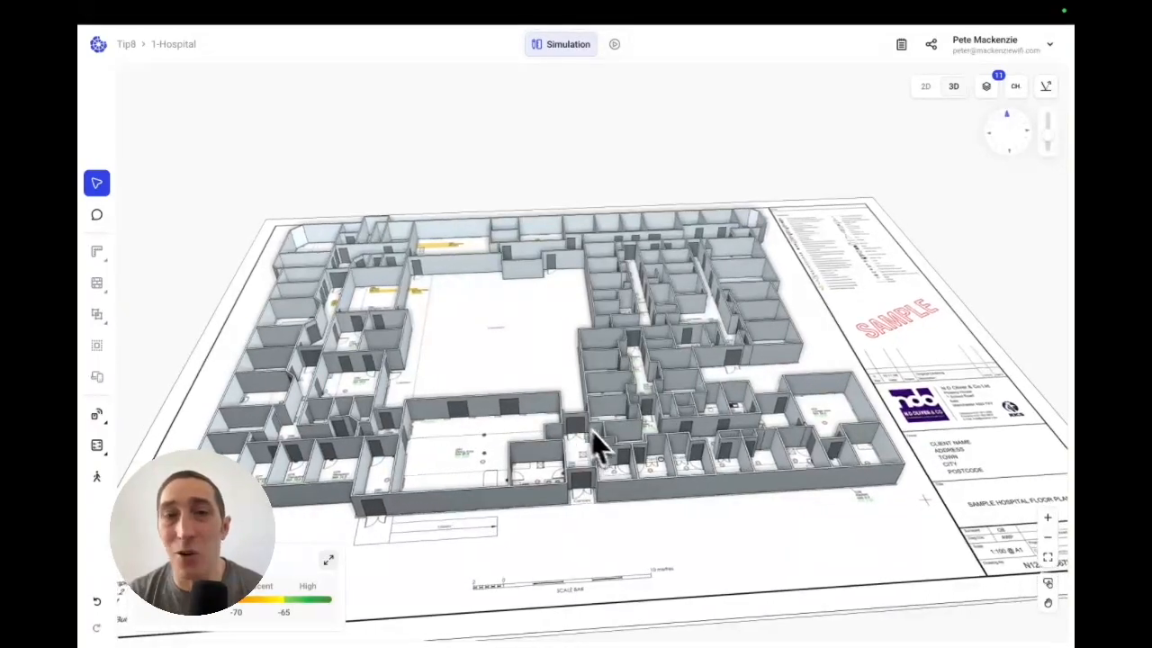
left_click(927, 88)
Give the auto-detected wall type an attenuation of 6 dB at 5 GHz and the material type Plasterboard, and save it
key("w")
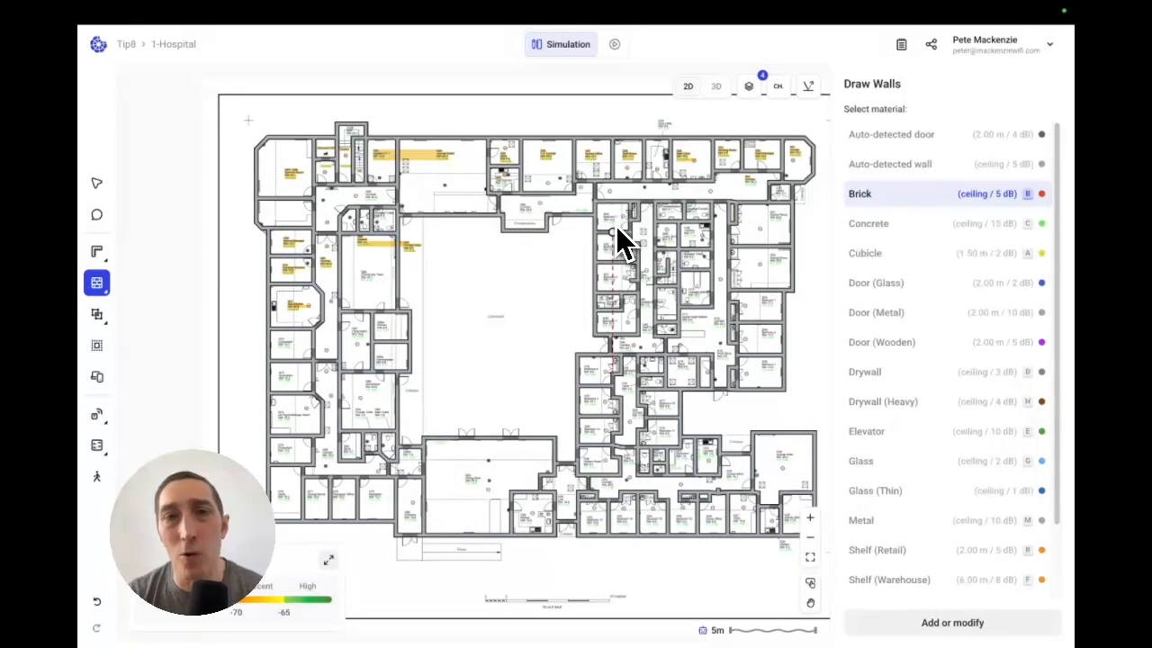
left_click(921, 171)
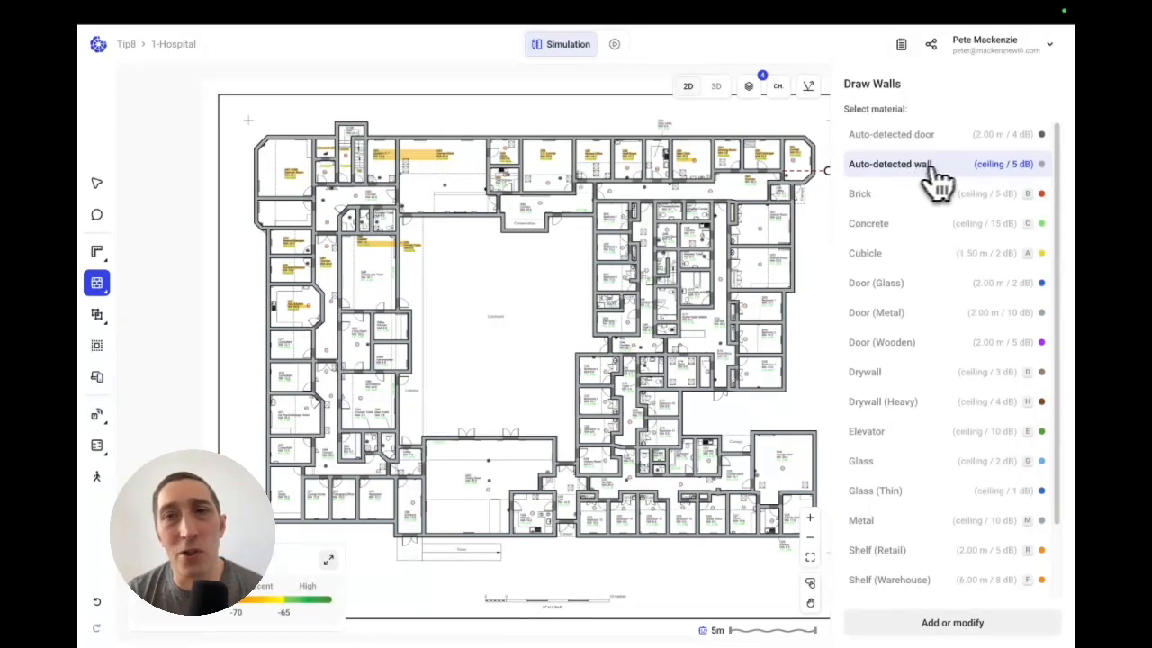
left_click(927, 630)
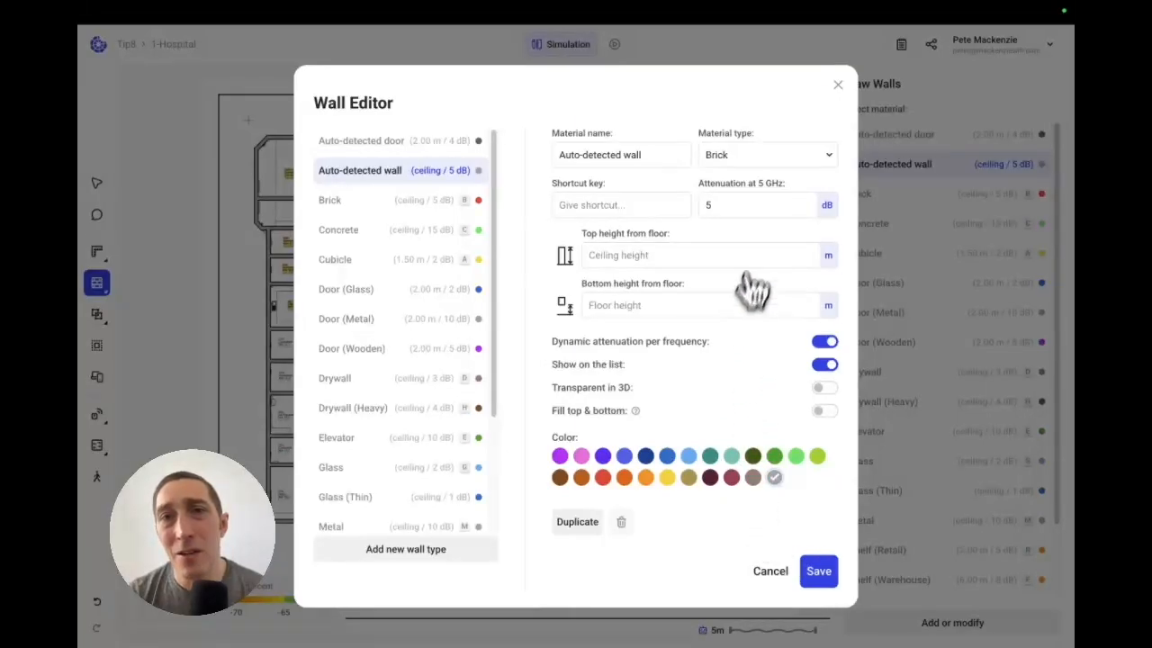
left_click(709, 204)
double_click(716, 212)
type("6")
left_click(821, 155)
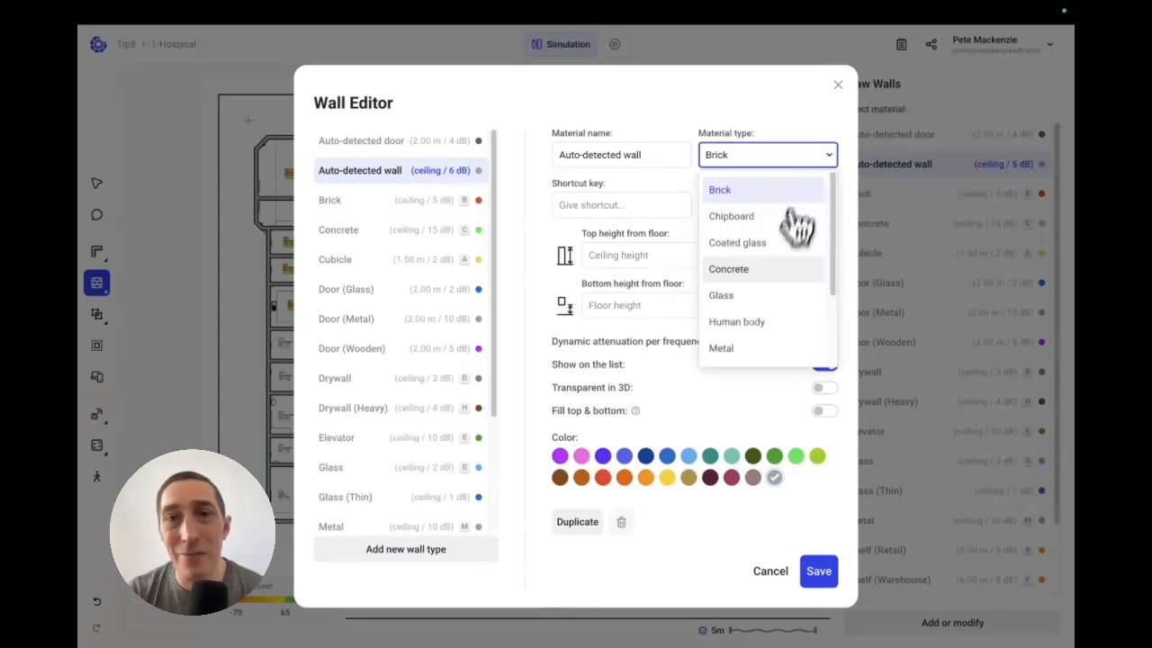
scroll(772, 303, "down", 2)
left_click(767, 344)
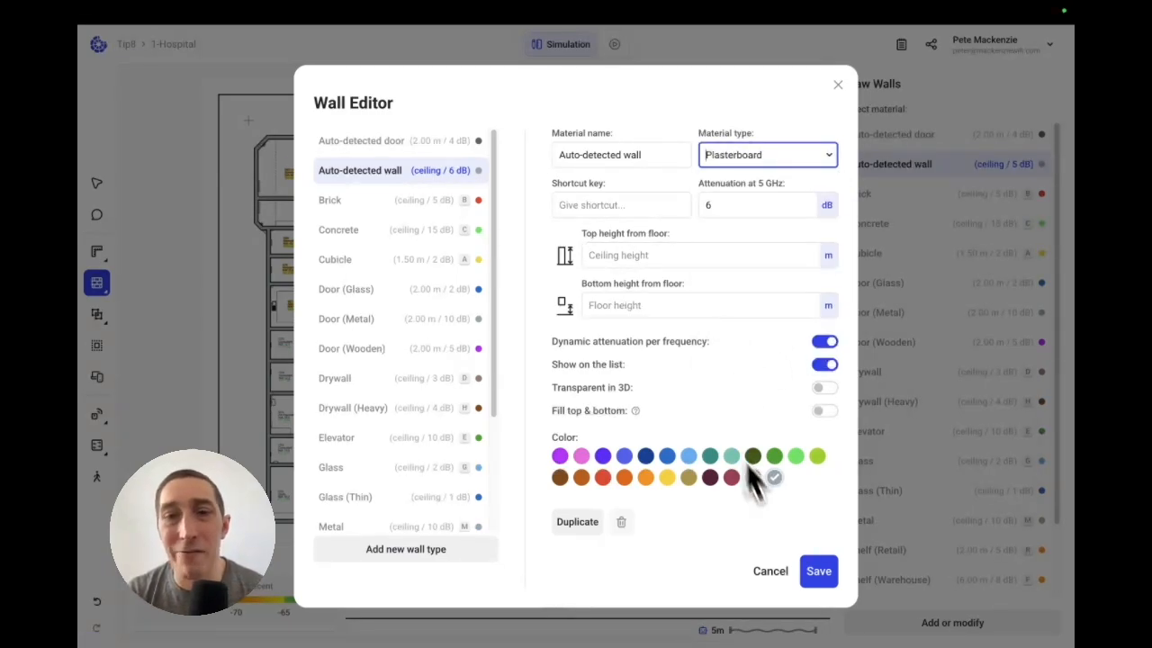
left_click(821, 576)
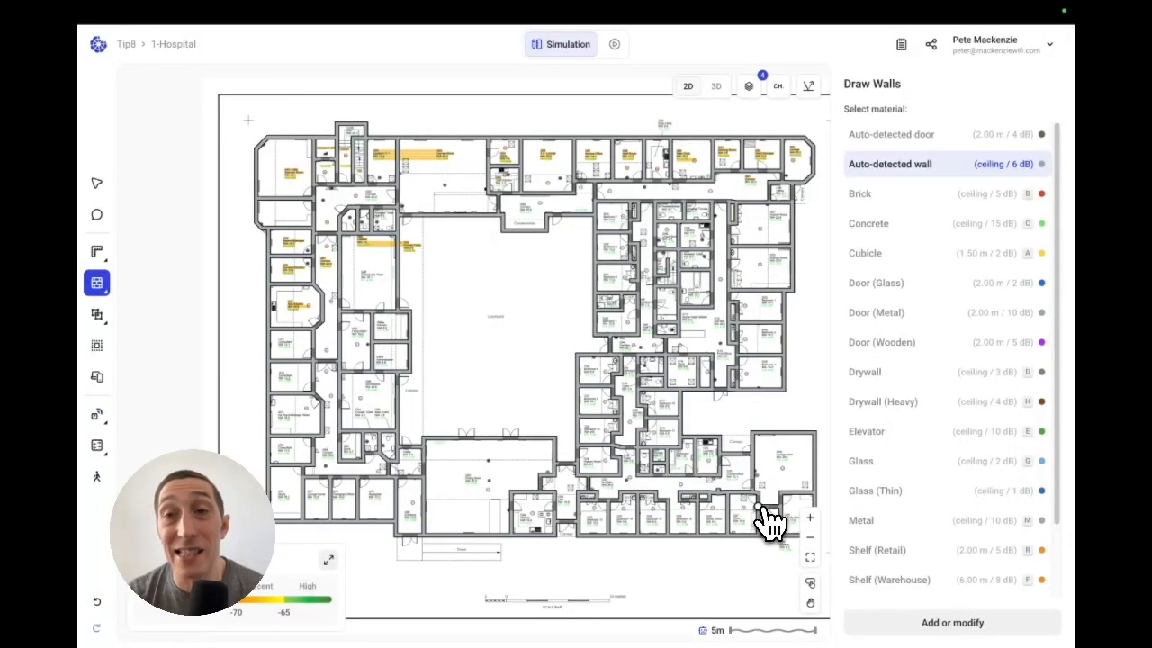
Set the auto-detected door type's colour to brown, save it, and check the doors in 3D before returning to 2D
left_click(923, 144)
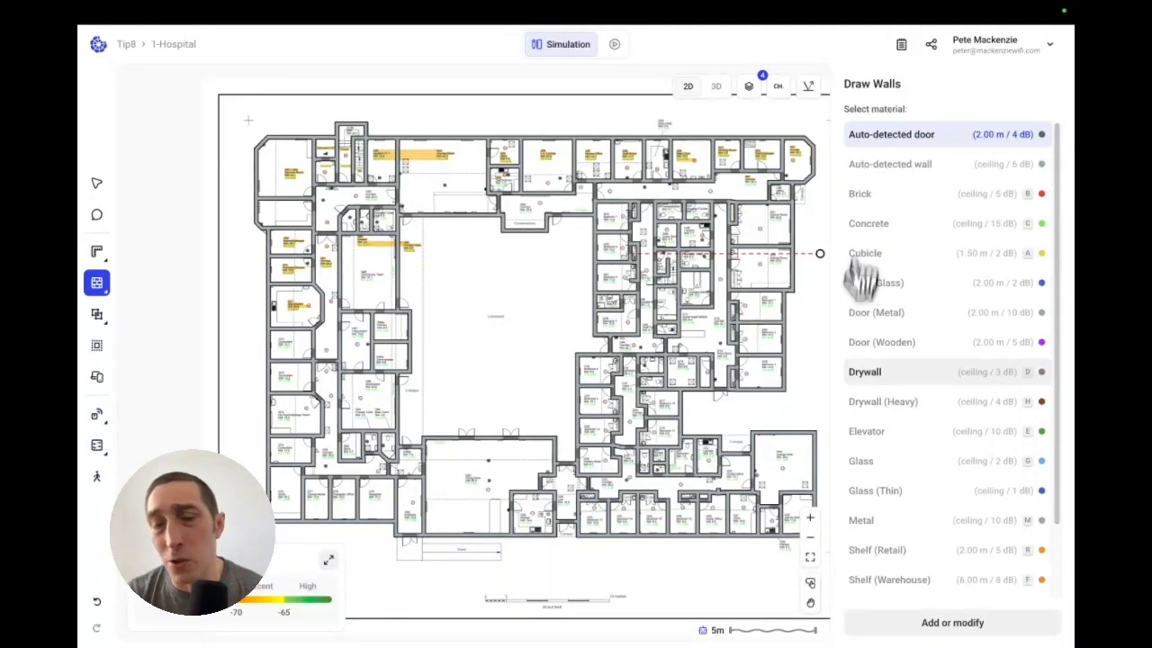
left_click(901, 628)
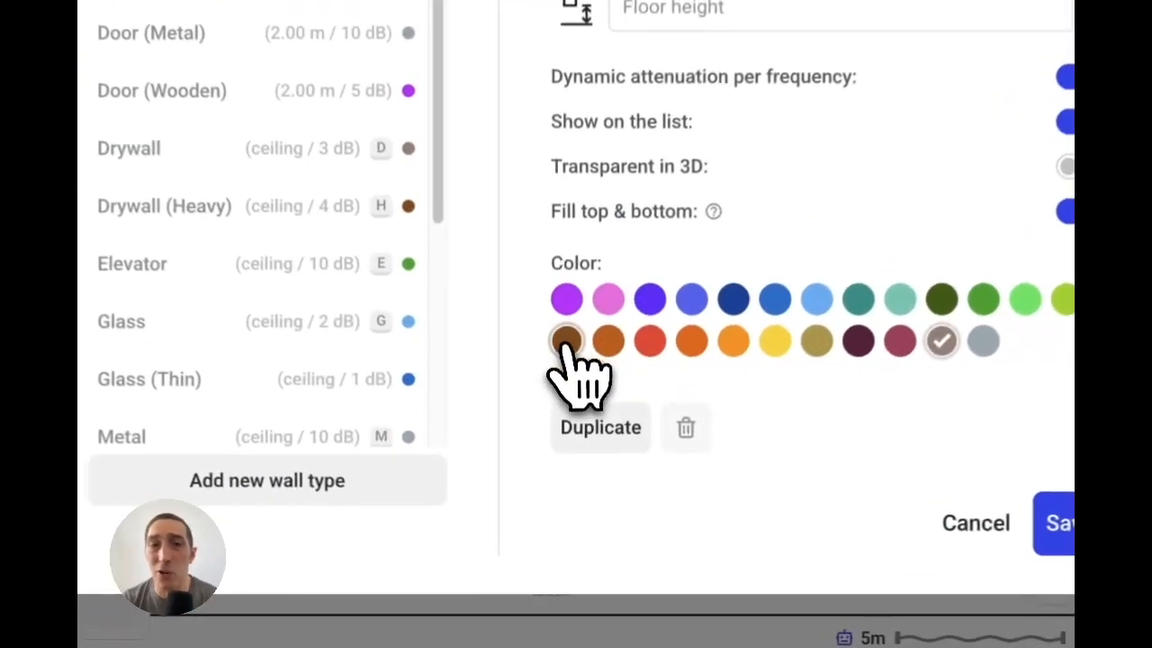
left_click(567, 342)
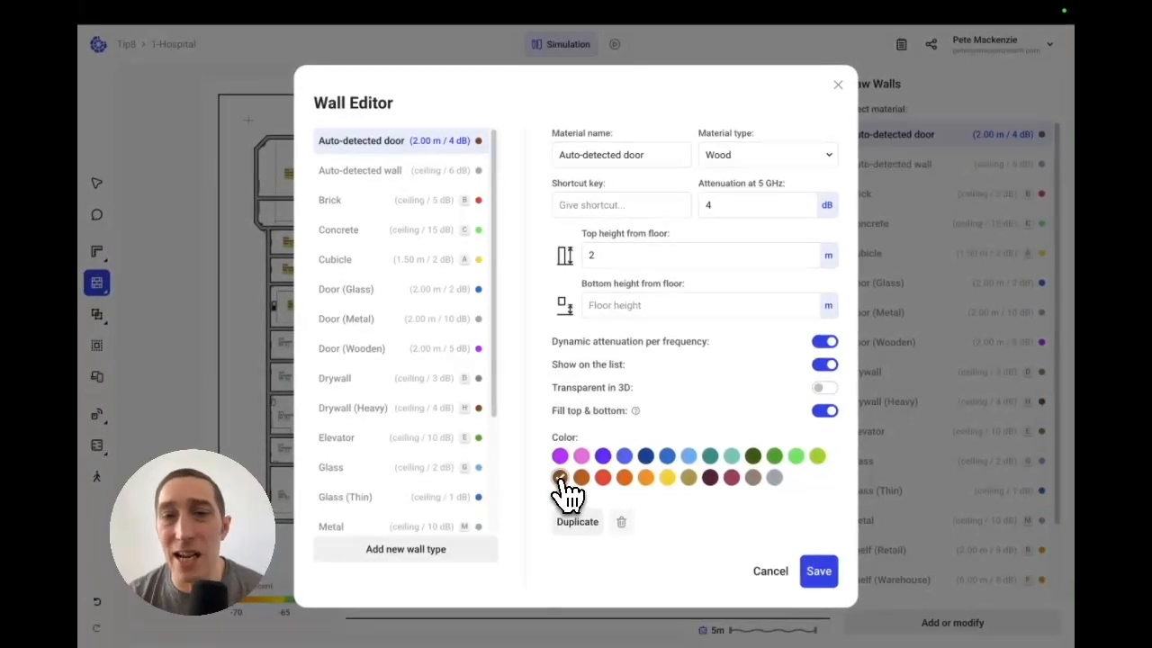
left_click(825, 577)
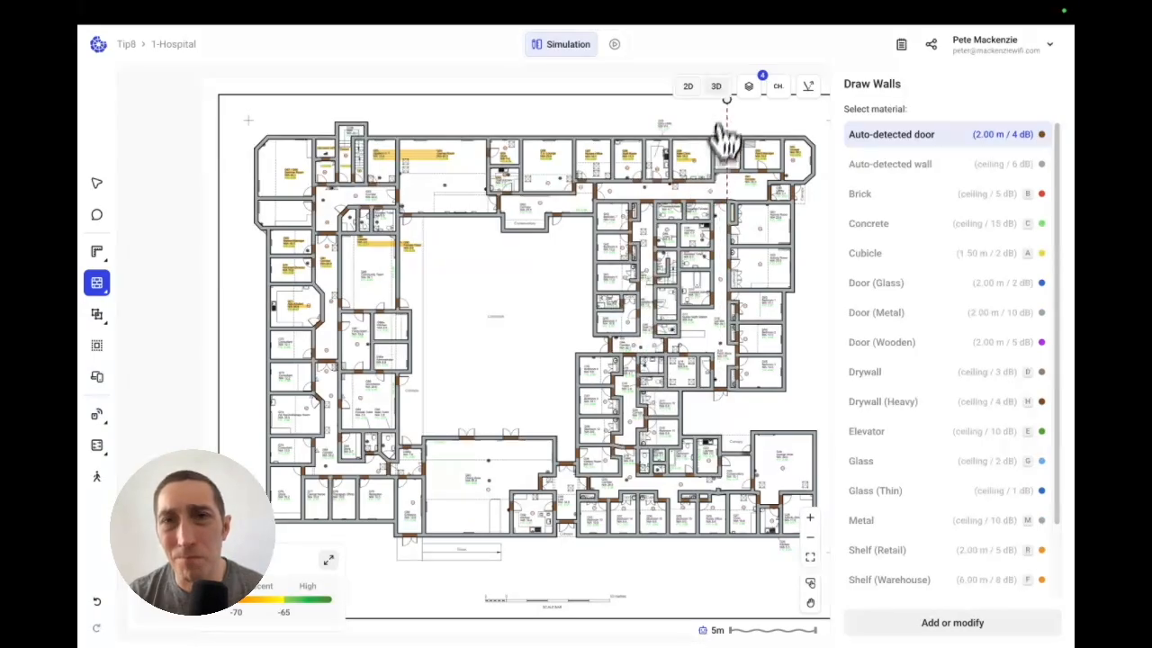
left_click(718, 87)
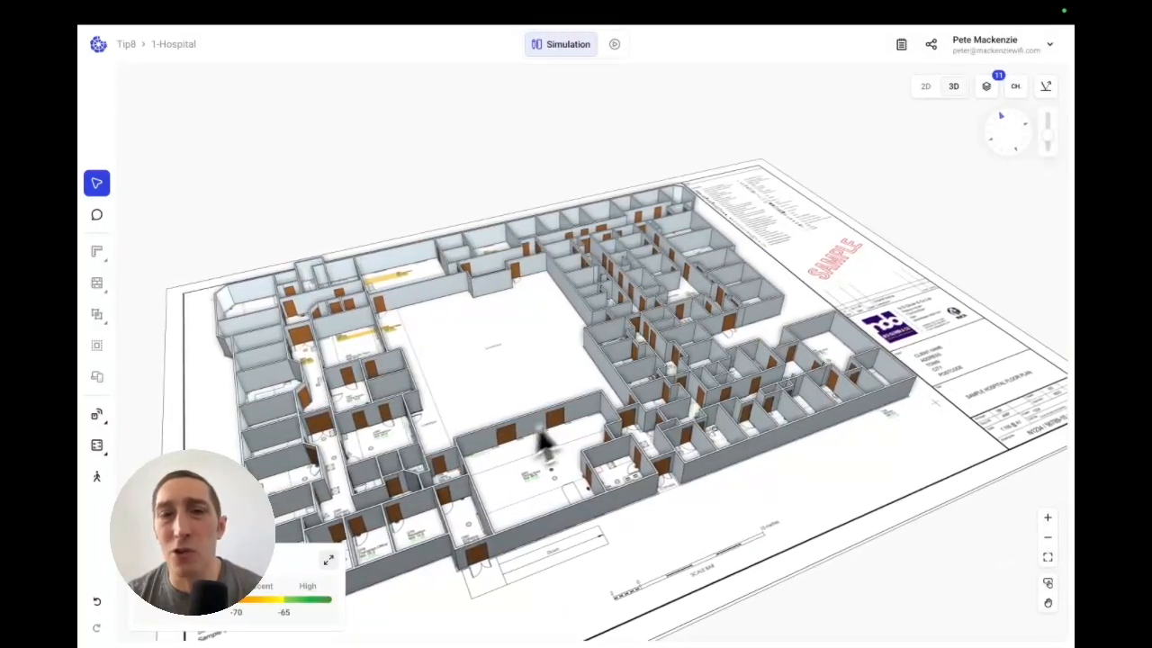
left_click(933, 87)
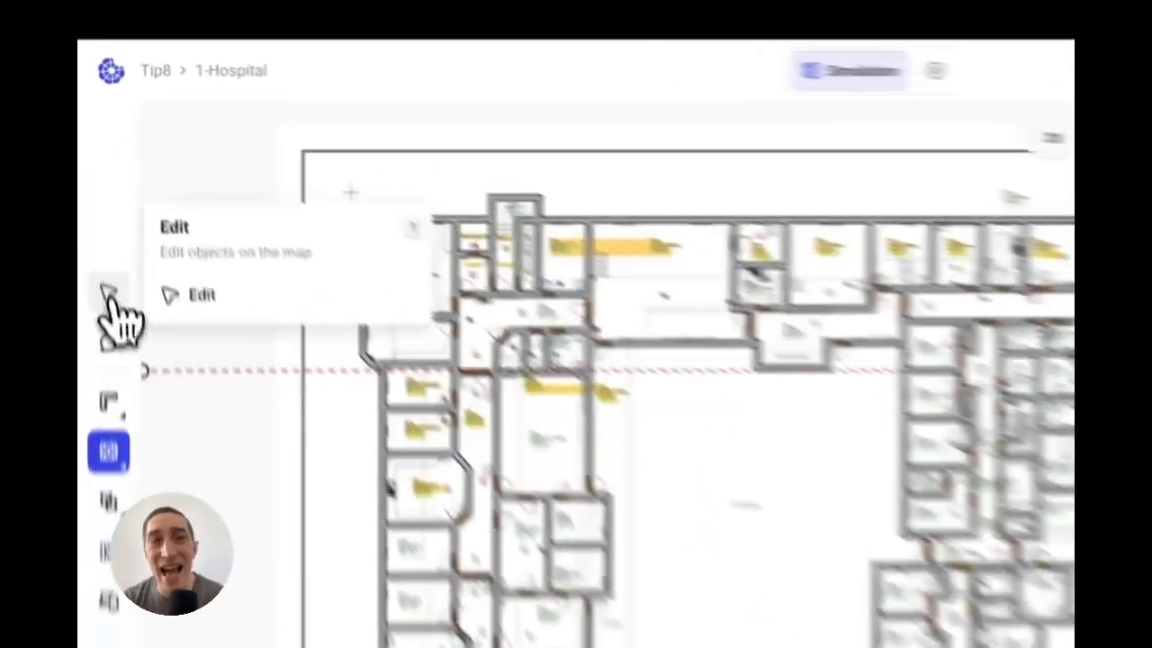
Try enclosing the walls in the upper-left part of the floor plan with a selection box, and release the selection
left_click(98, 184)
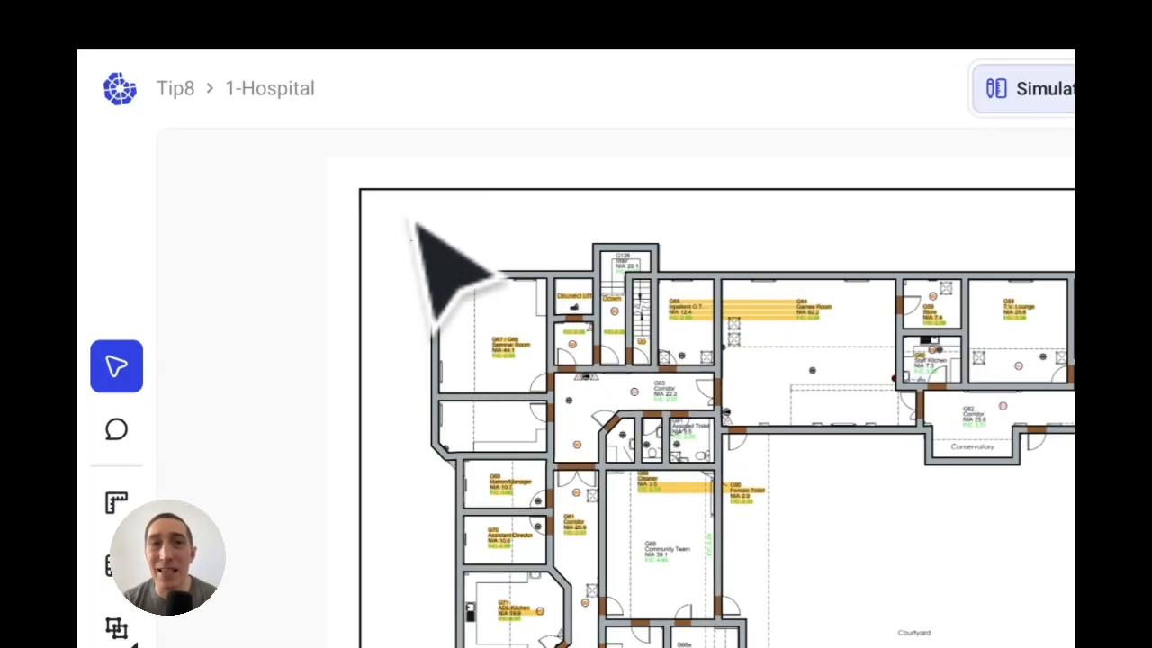
left_click_drag(391, 219, 929, 355)
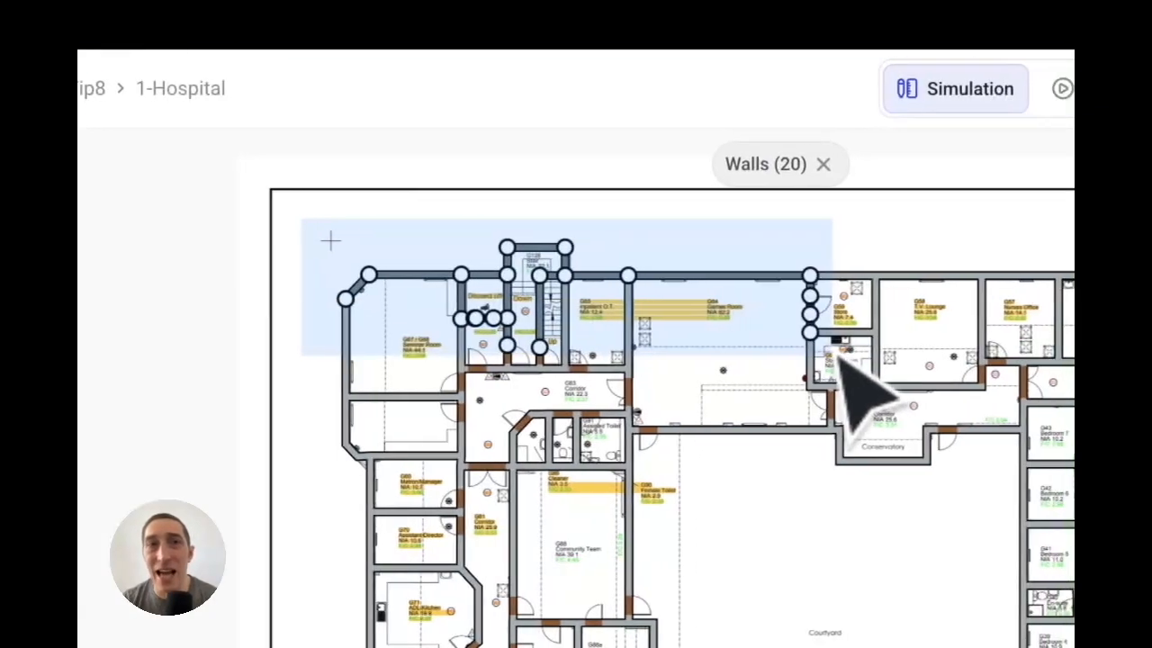
left_click_drag(828, 354, 327, 256)
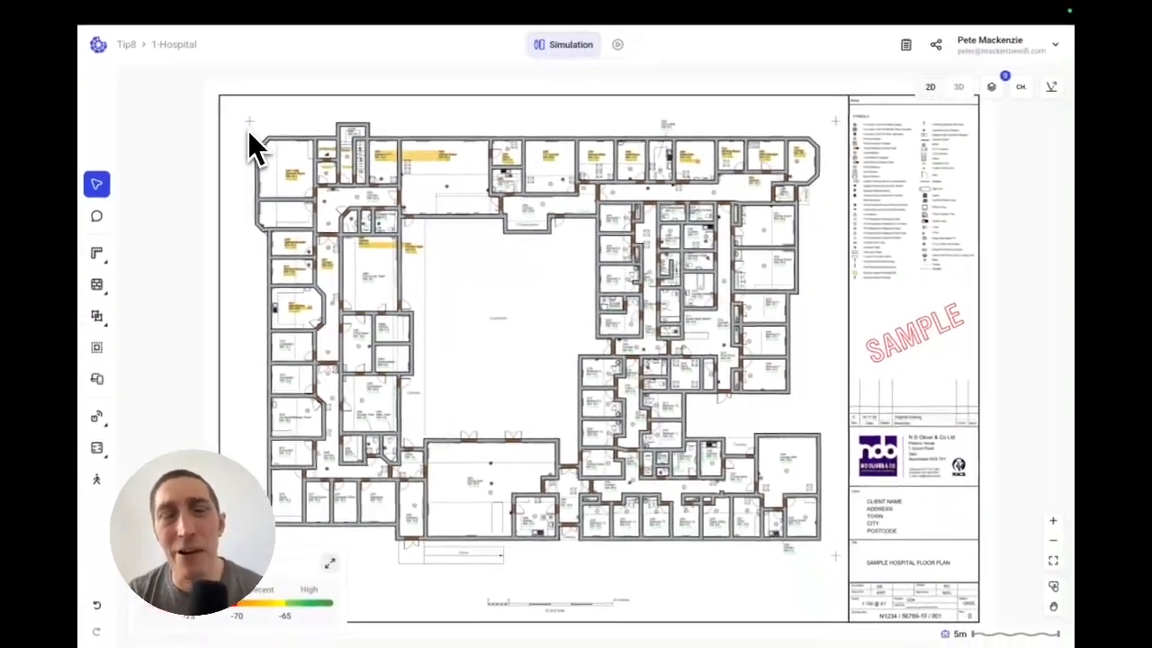
scroll(249, 131, "up", 2)
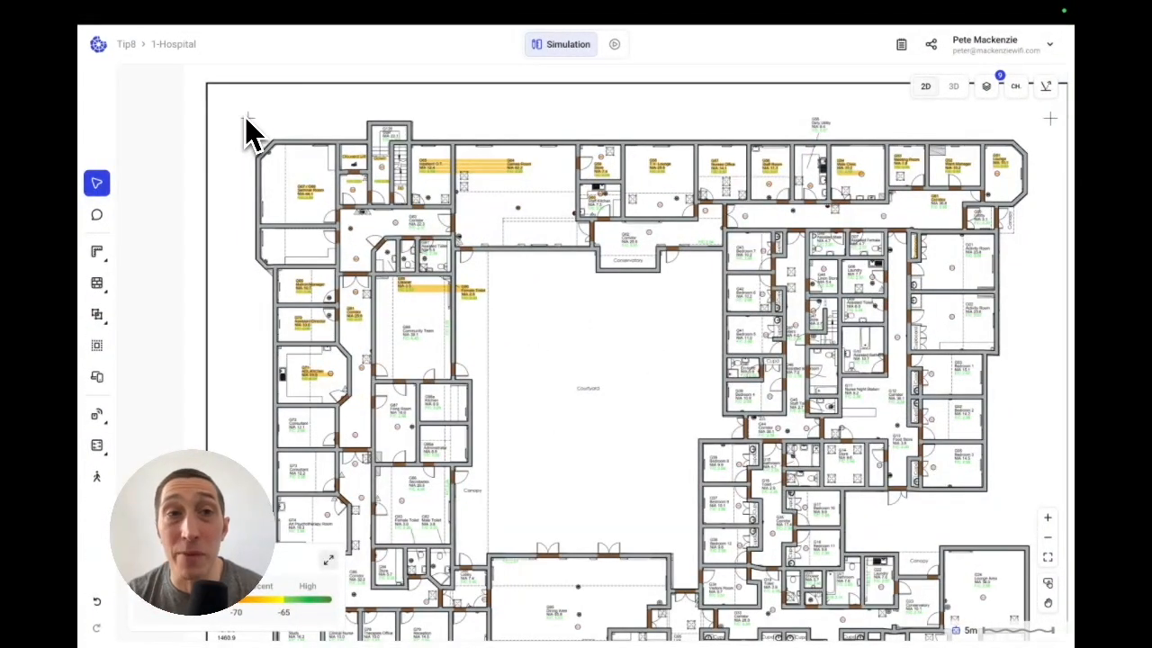
left_click_drag(244, 114, 587, 174)
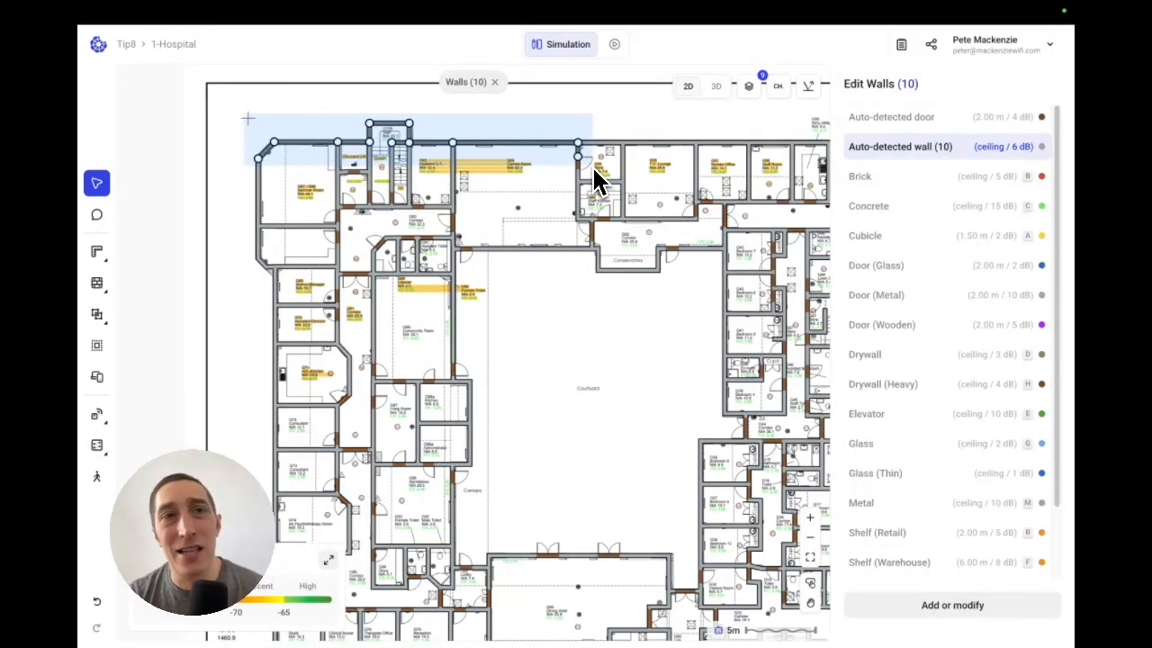
left_click_drag(596, 166, 600, 168)
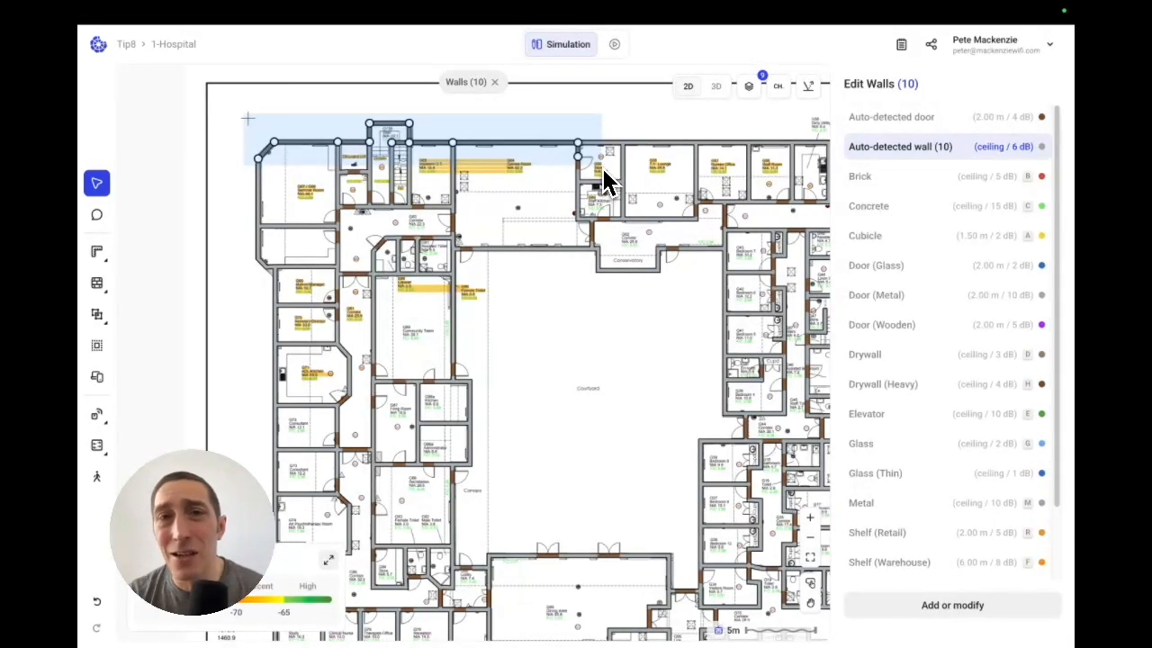
left_click_drag(604, 172, 269, 120)
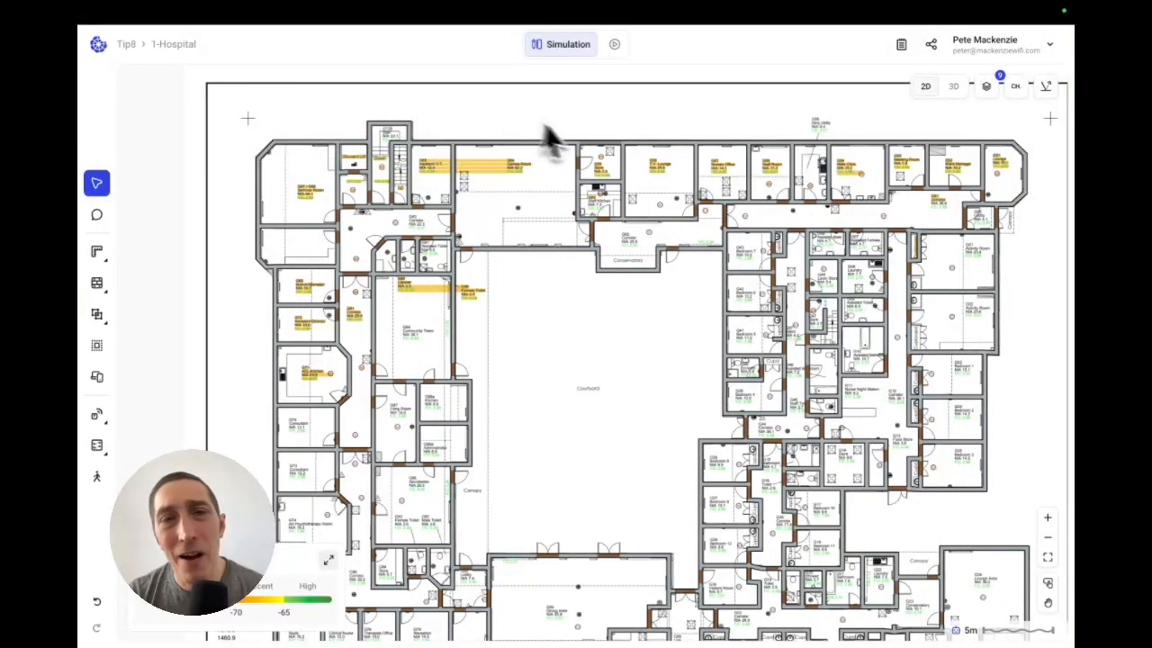
Try a larger reversed selection box over the upper-left rooms, then enclose only the upper exterior walls, clearing each selection
left_click_drag(650, 206, 241, 103)
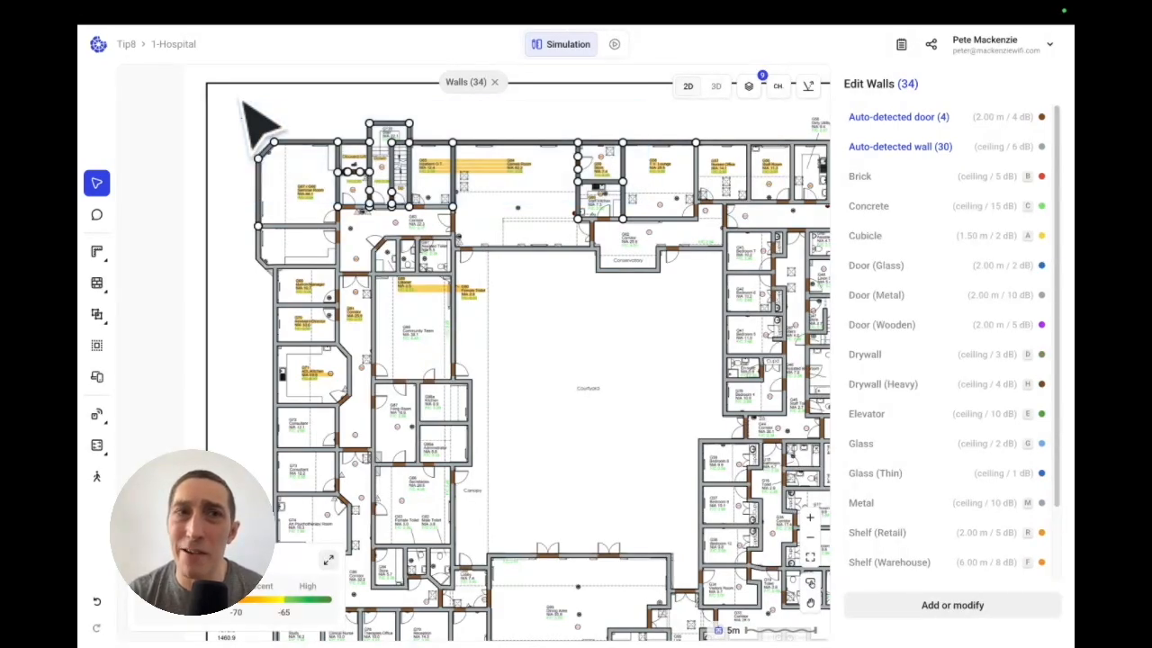
key("Escape")
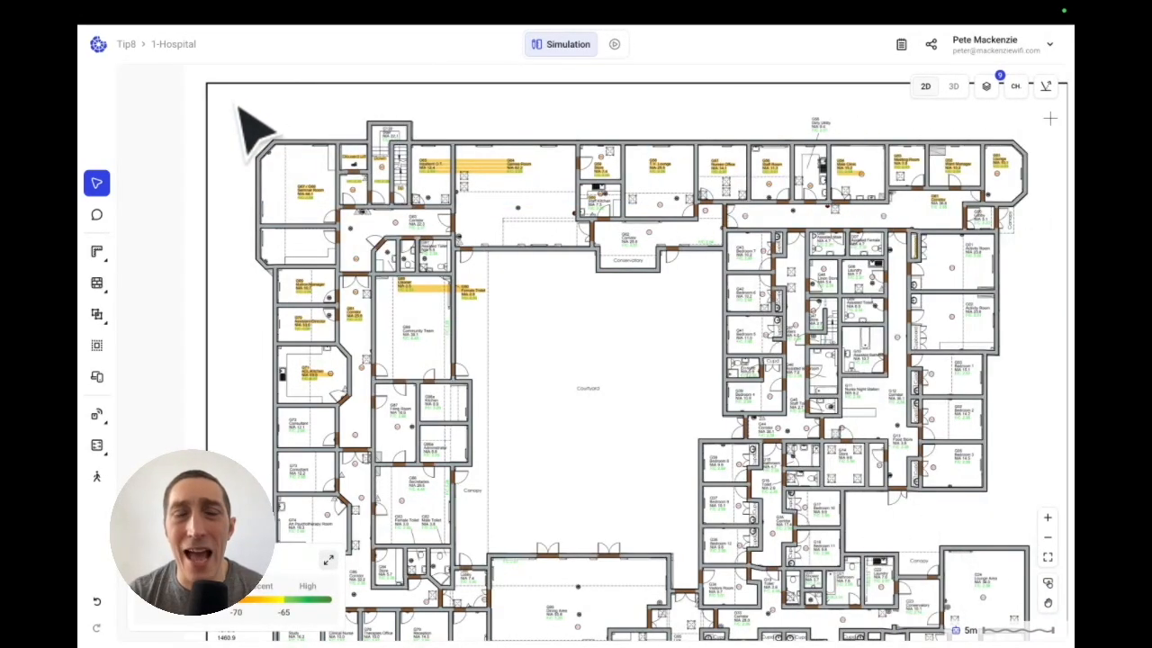
left_click_drag(238, 108, 634, 165)
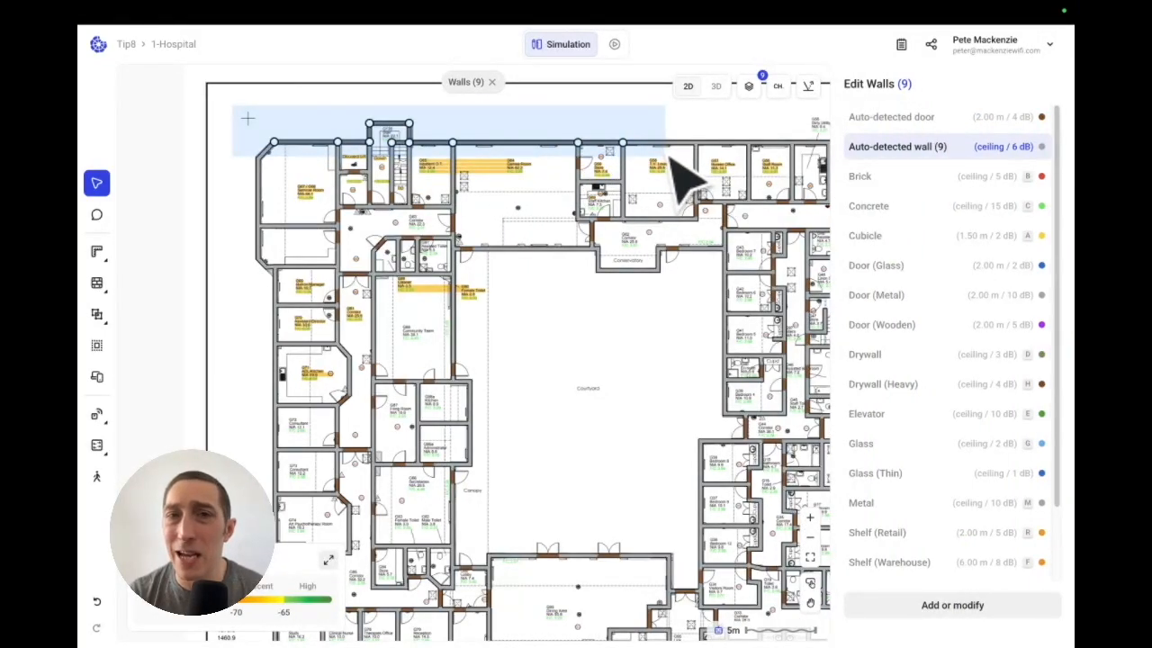
left_click_drag(666, 157, 667, 166)
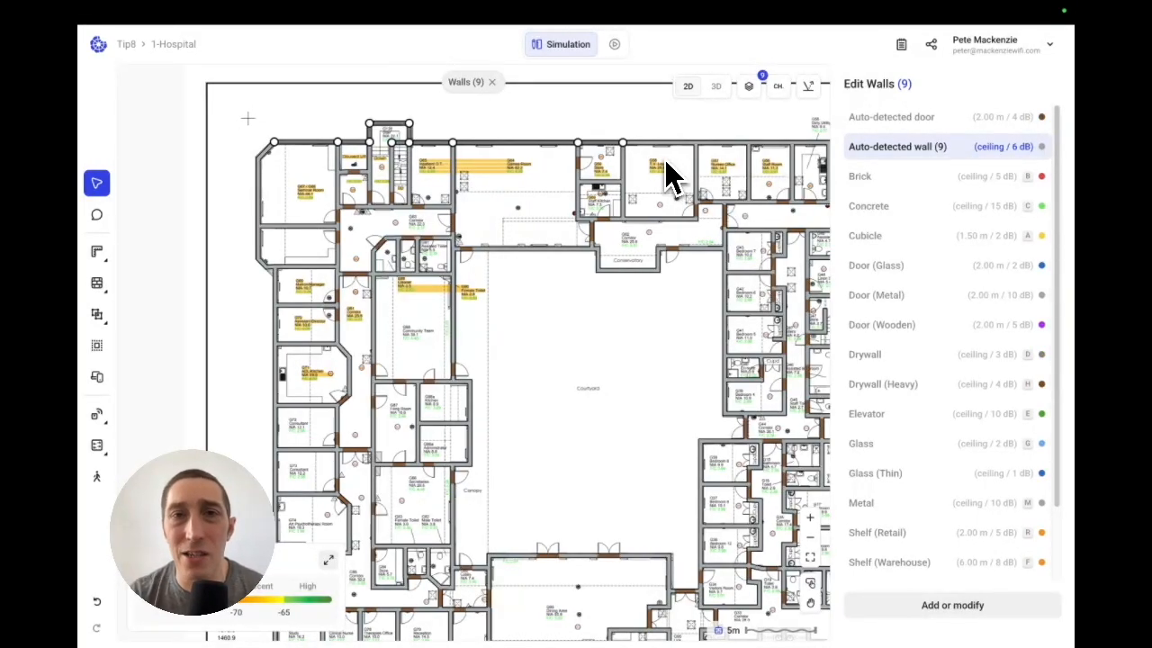
scroll(253, 149, "down", 4)
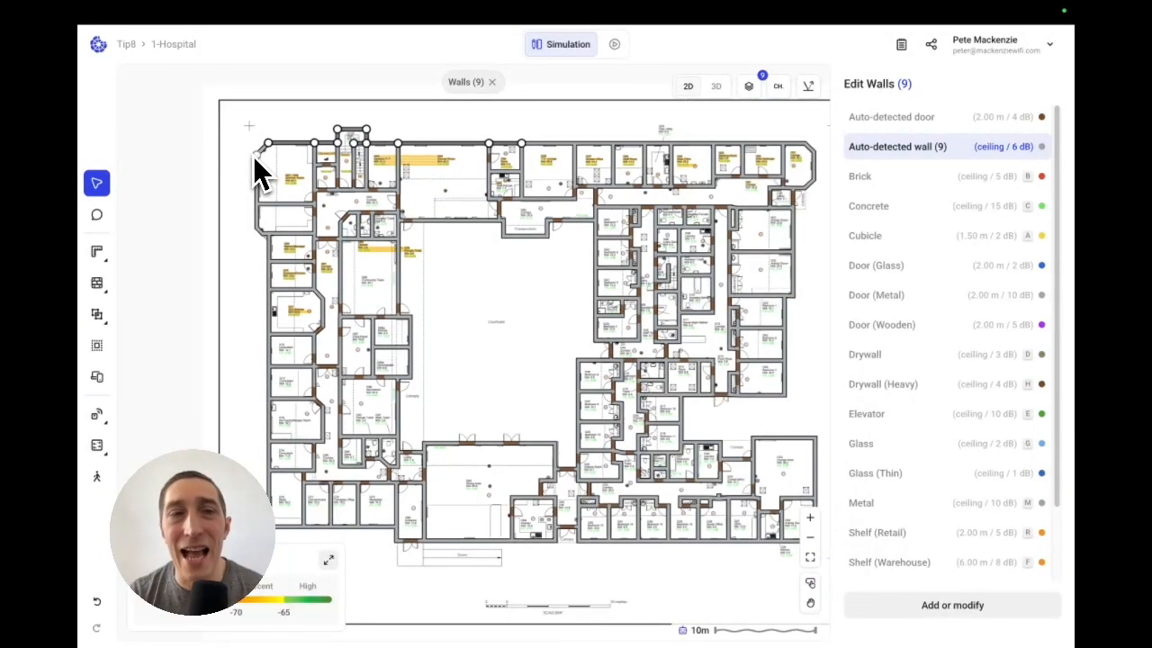
left_click(253, 155)
Change the exterior walls along the building's upper and left edges to Brick
scroll(238, 163, "down", 3)
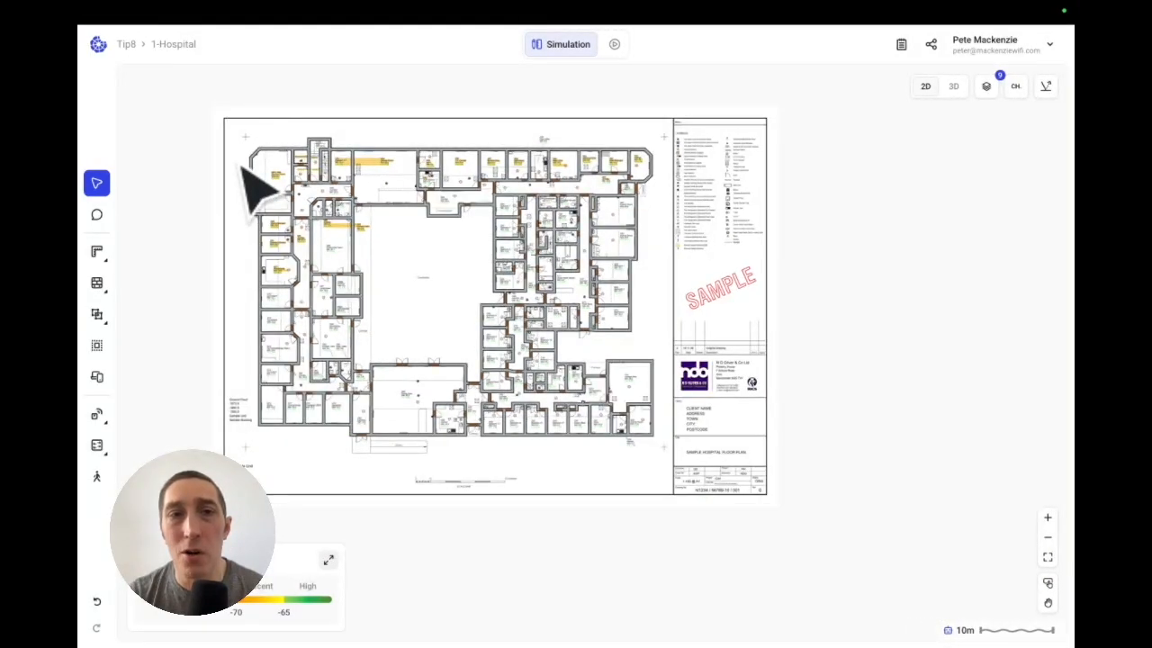
left_click_drag(437, 236, 371, 225)
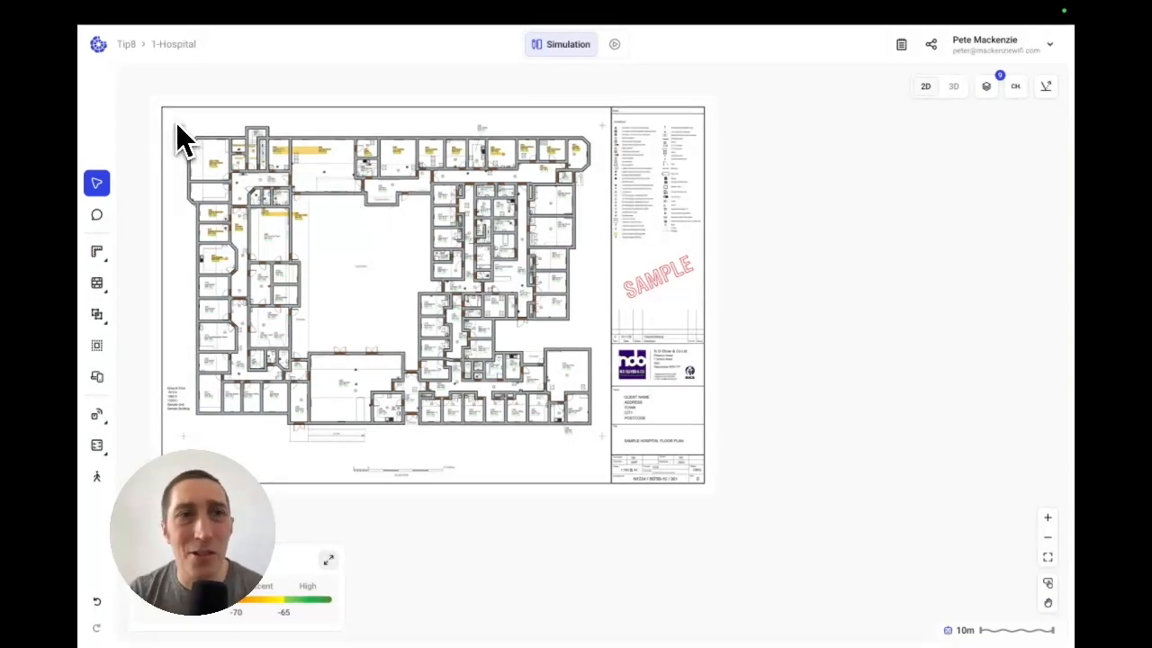
left_click_drag(175, 120, 592, 142)
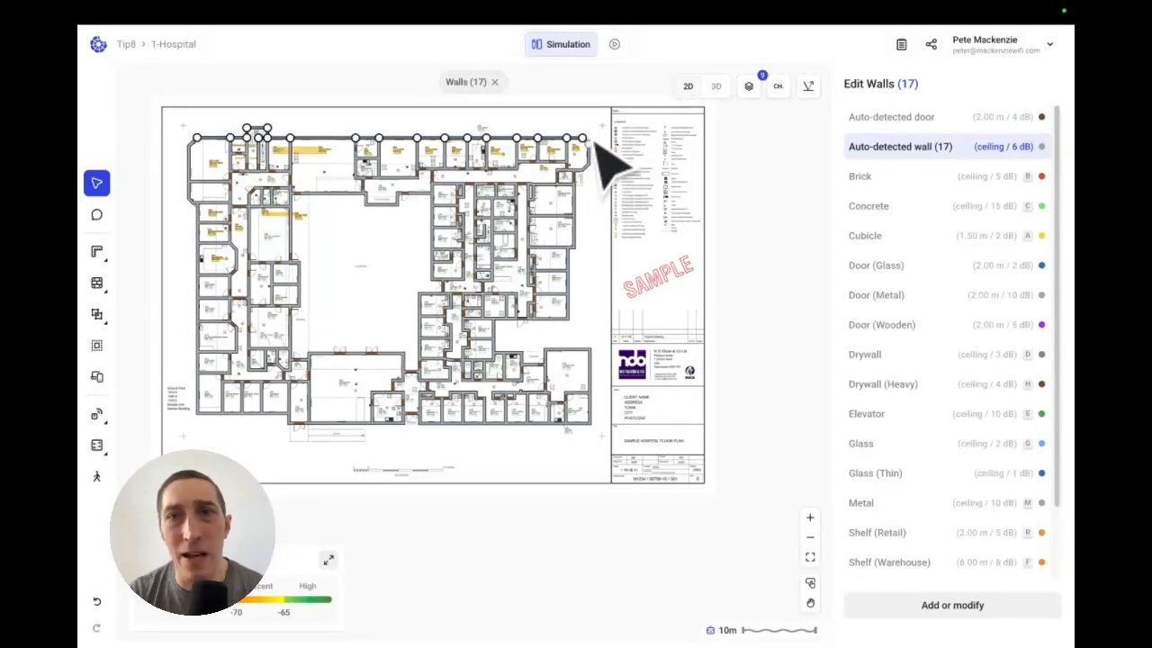
left_click(932, 193)
left_click_drag(178, 122, 205, 421)
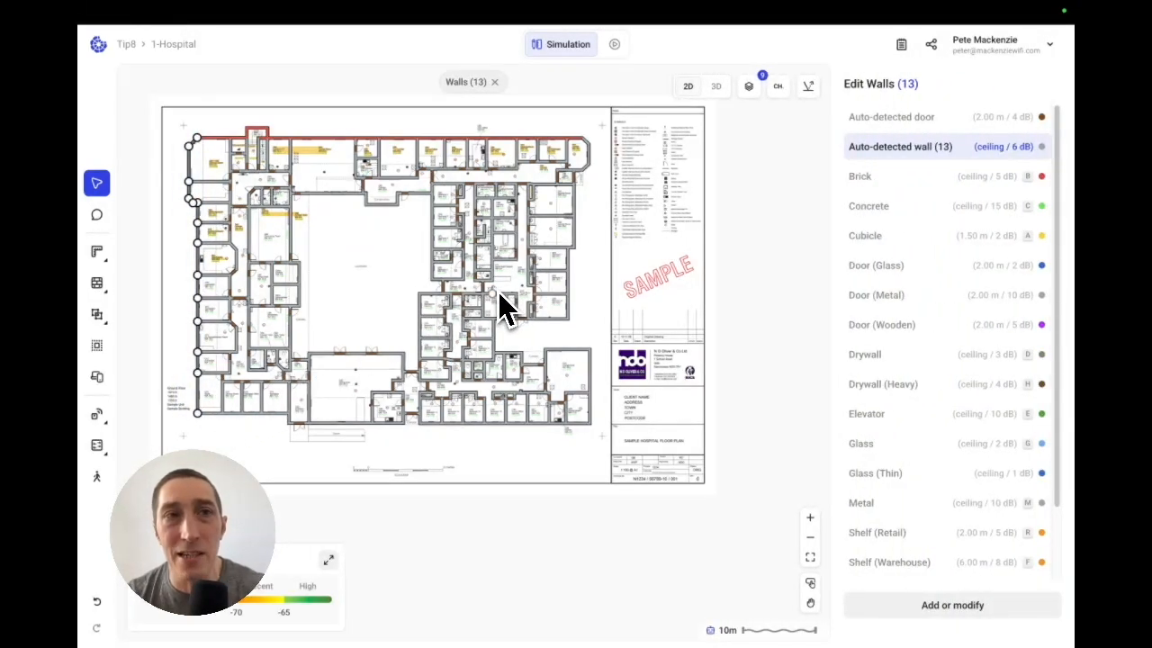
key("b")
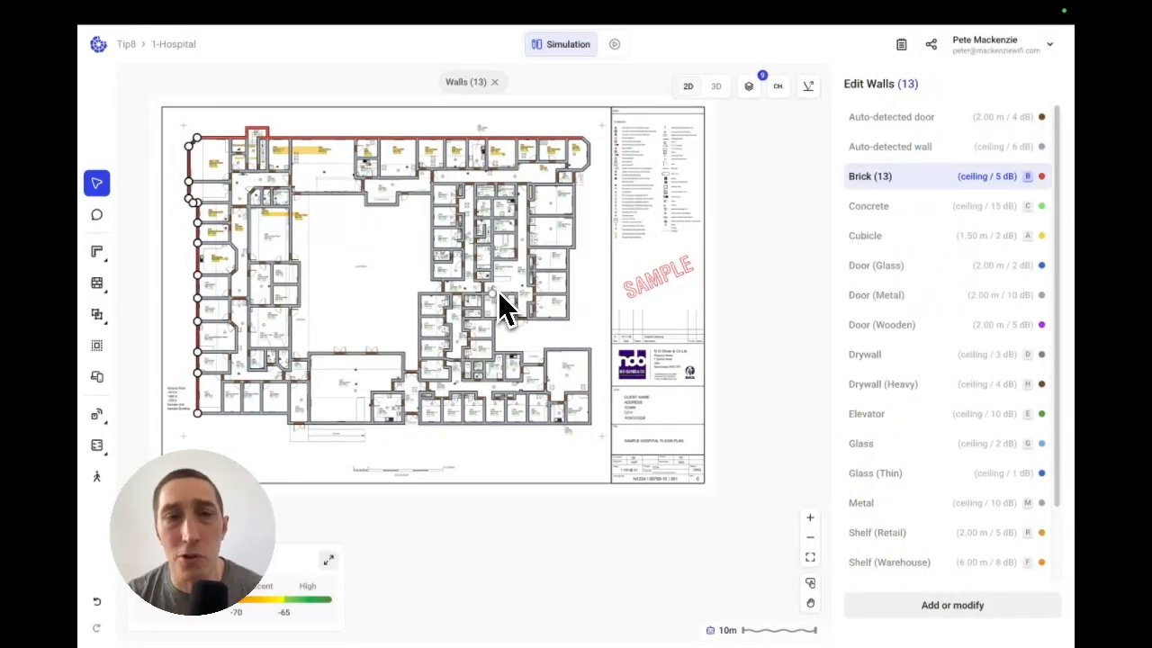
left_click(191, 415)
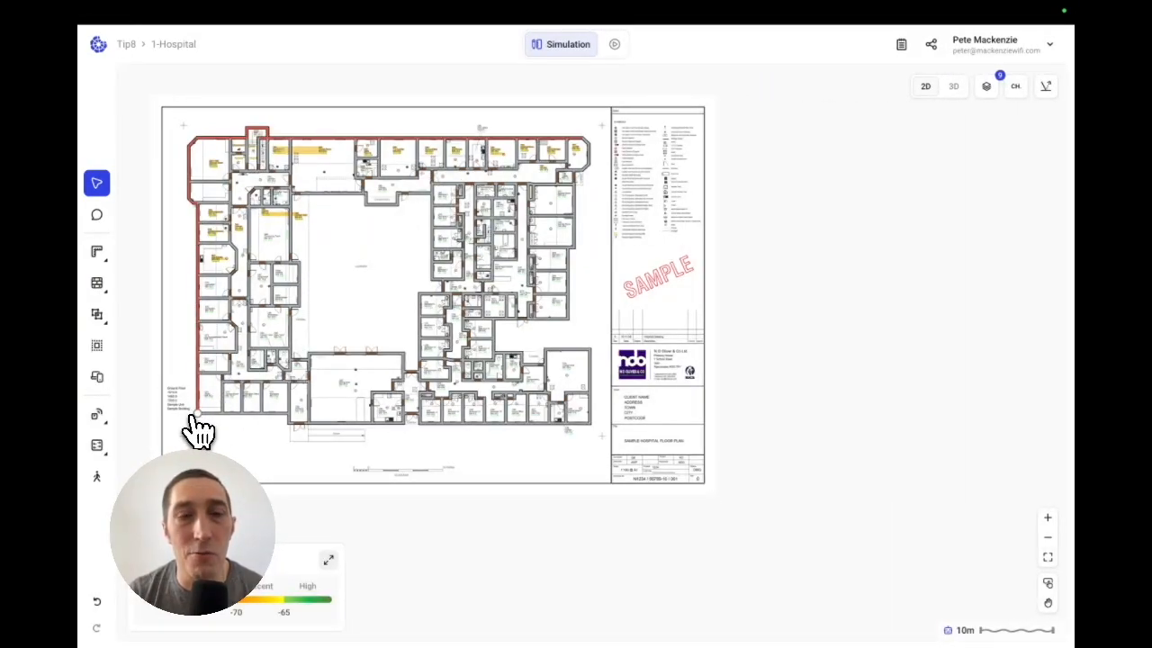
Change the exterior walls along the building's lower edge to Brick and release the selection
left_click_drag(192, 415, 609, 437)
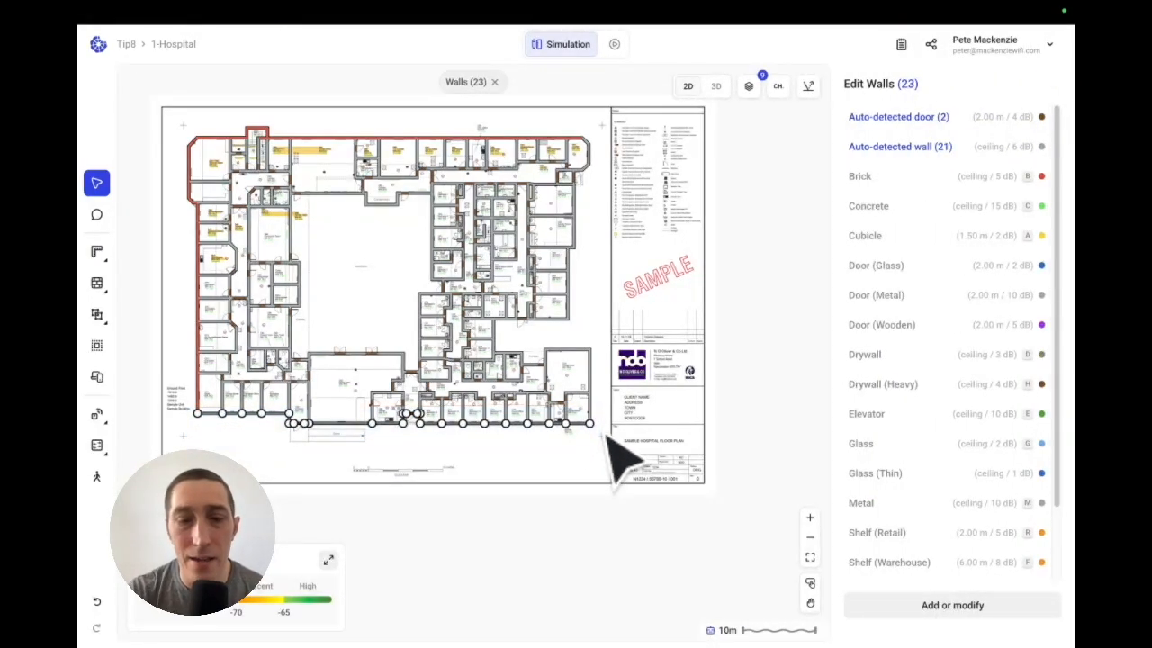
key("b")
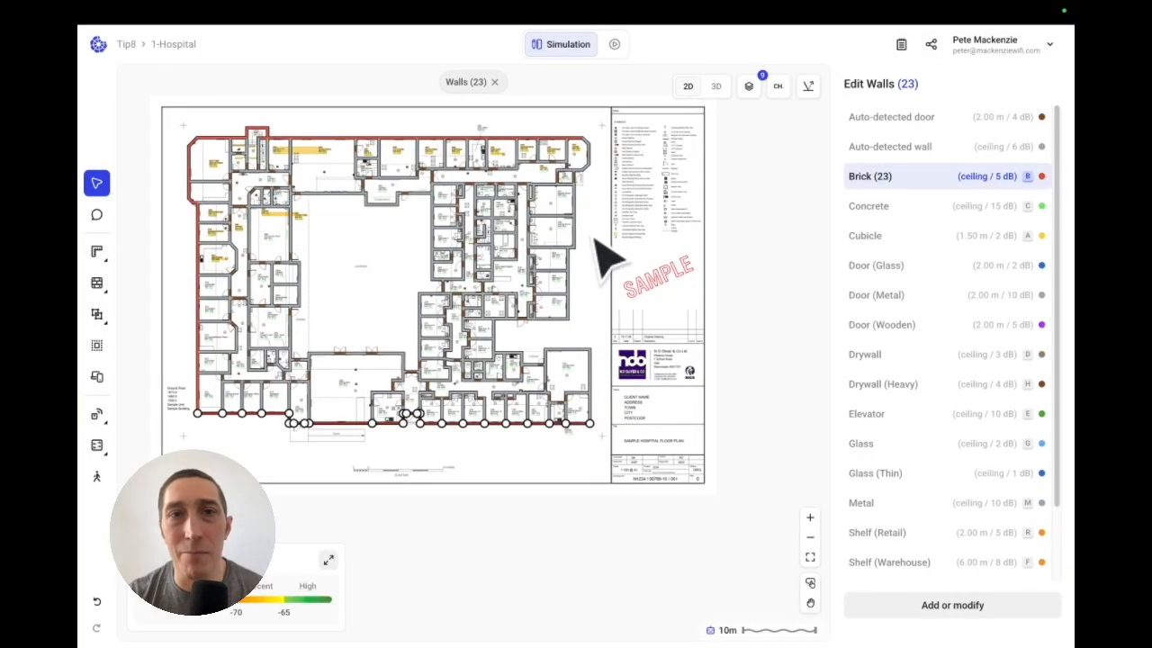
key("Escape")
Change the exterior walls at the building's upper-right corner and beside the Lounge Area at its lower-right corner to Brick
left_click_drag(579, 127, 617, 219)
key("Escape")
left_click_drag(583, 333, 614, 423)
key("b")
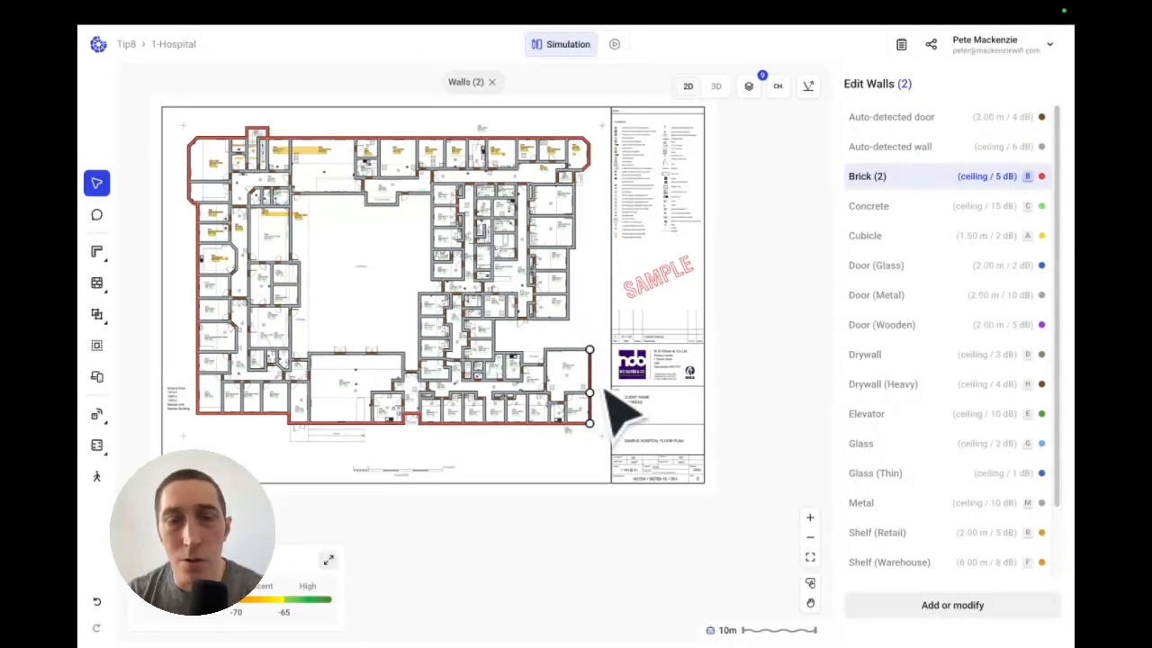
key("Escape")
Change the right wing's exterior walls to Brick, from the upper-right corner down past the Activity Rooms and Bedrooms 1 to 3
scroll(570, 209, "up", 5)
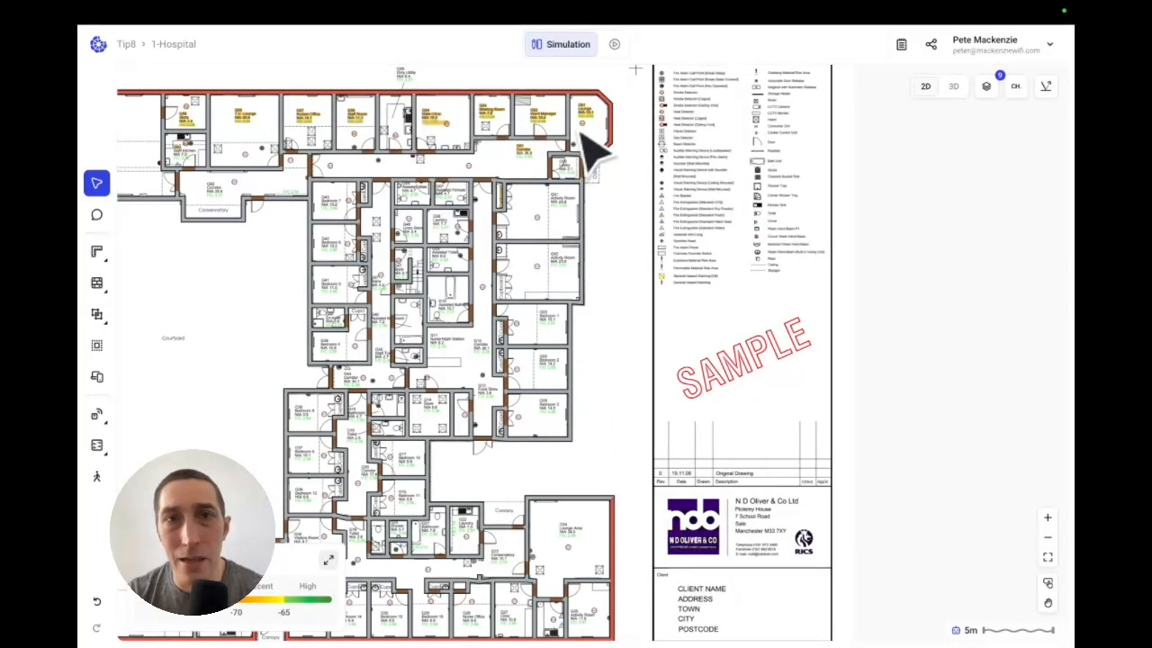
left_click_drag(590, 151, 627, 438)
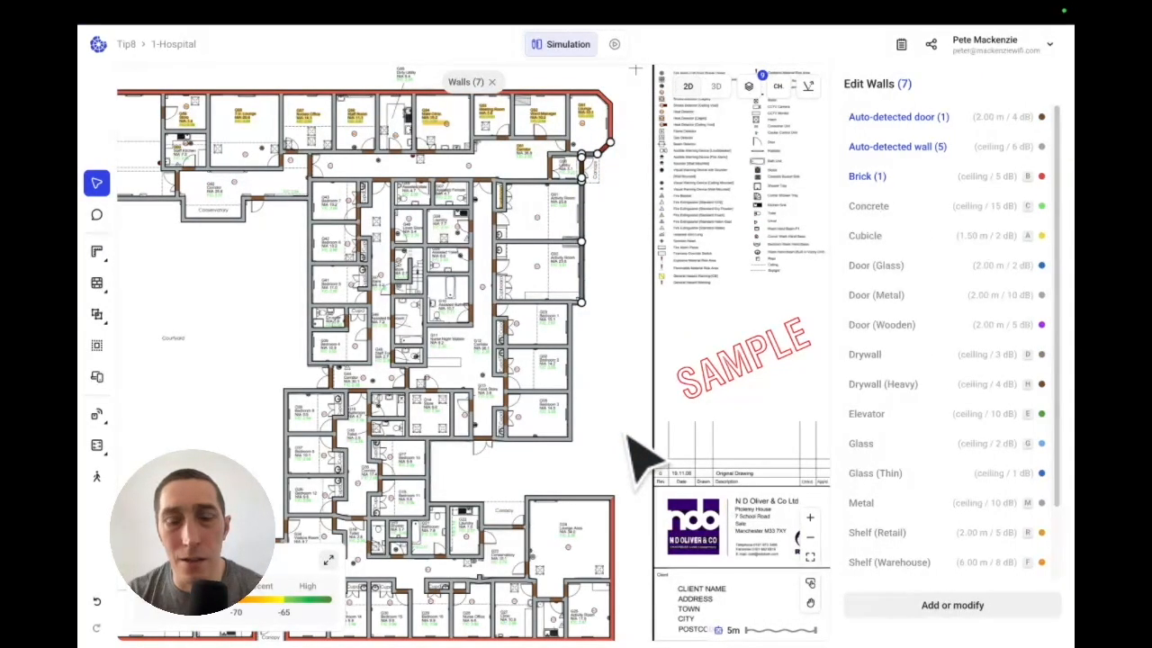
key("b")
key("Escape")
left_click_drag(546, 282, 616, 464)
key("b")
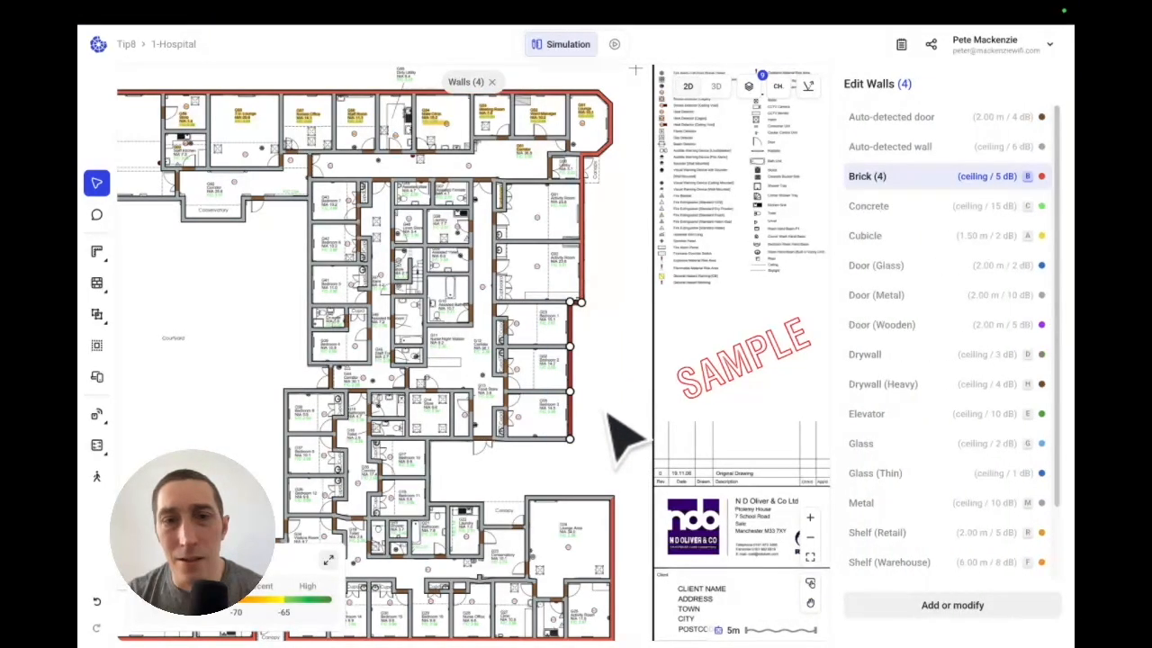
Change the exterior walls around the recess between Bedroom 3 and the Lounge Area, including the canopy side, to Brick
scroll(484, 560, "up", 2)
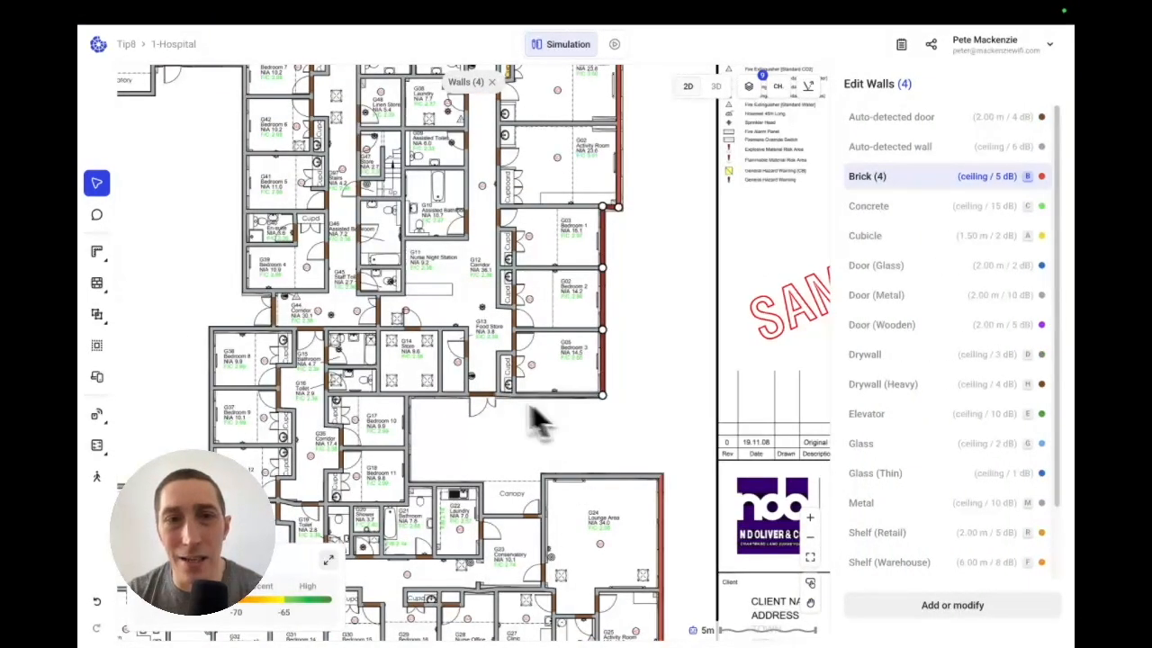
scroll(491, 549, "up", 1)
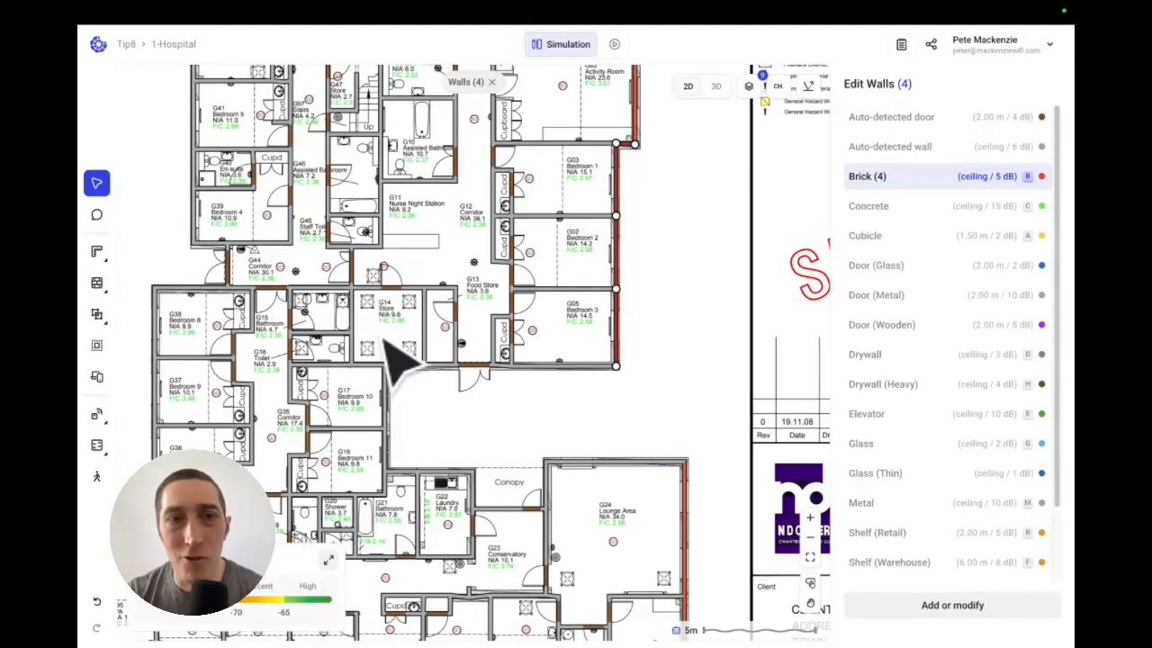
left_click_drag(379, 342, 726, 510)
scroll(643, 406, "down", 4)
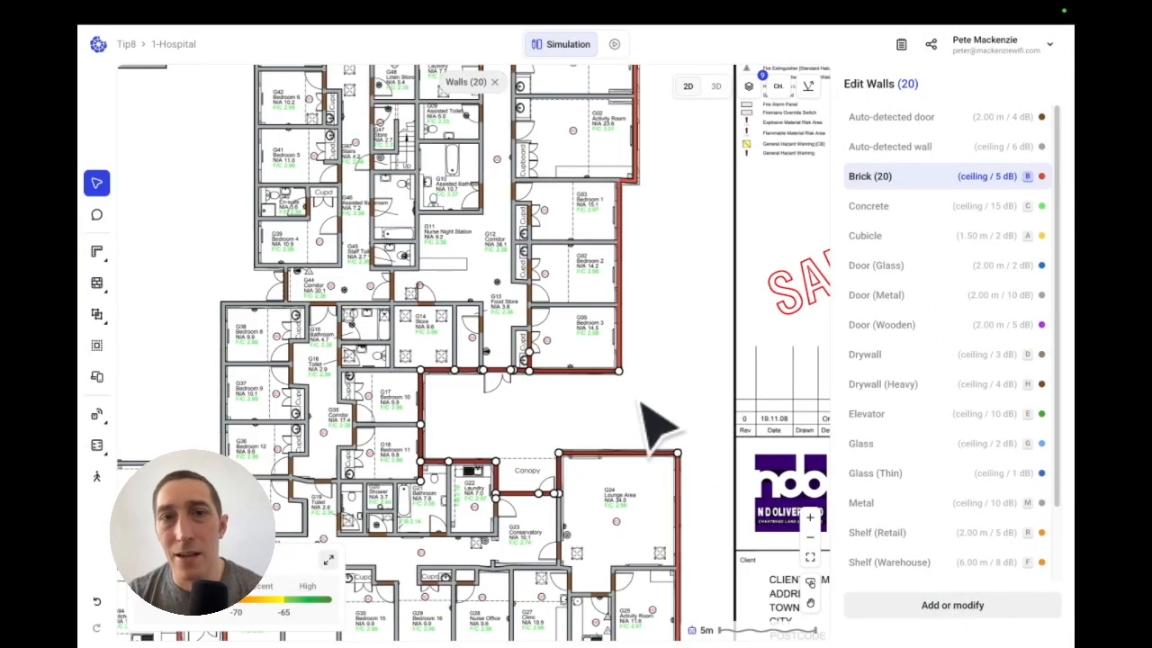
scroll(641, 404, "down", 1)
left_click(399, 342)
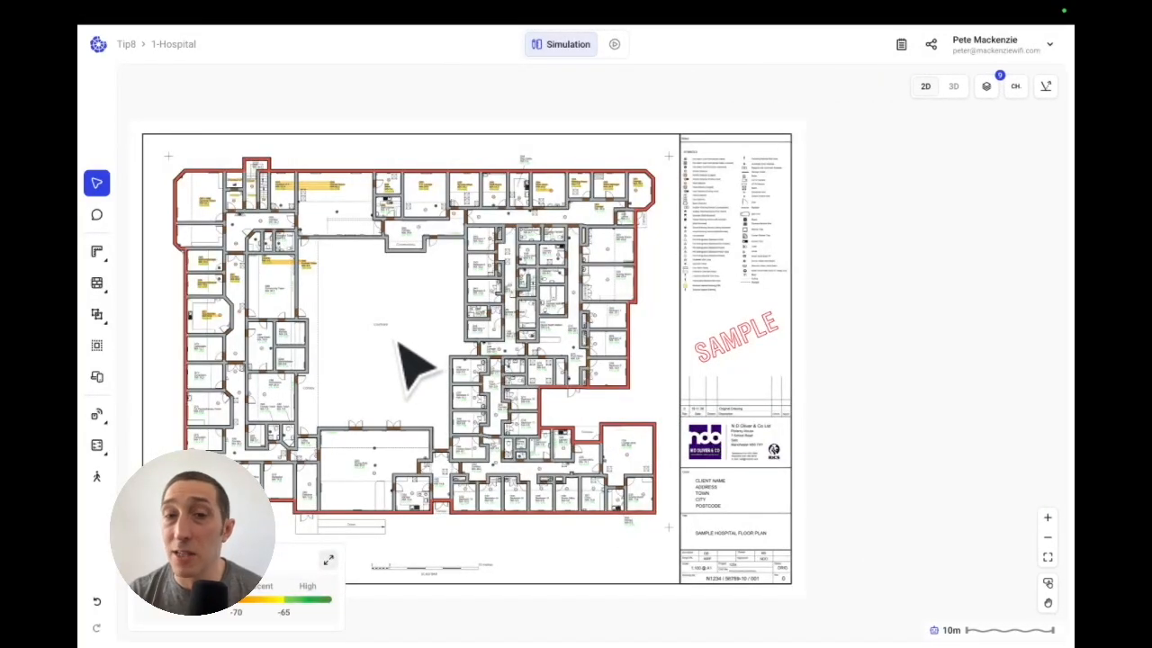
Change the courtyard's upper walls on both sides of the Conservatory to Brick
left_click_drag(374, 317, 505, 312)
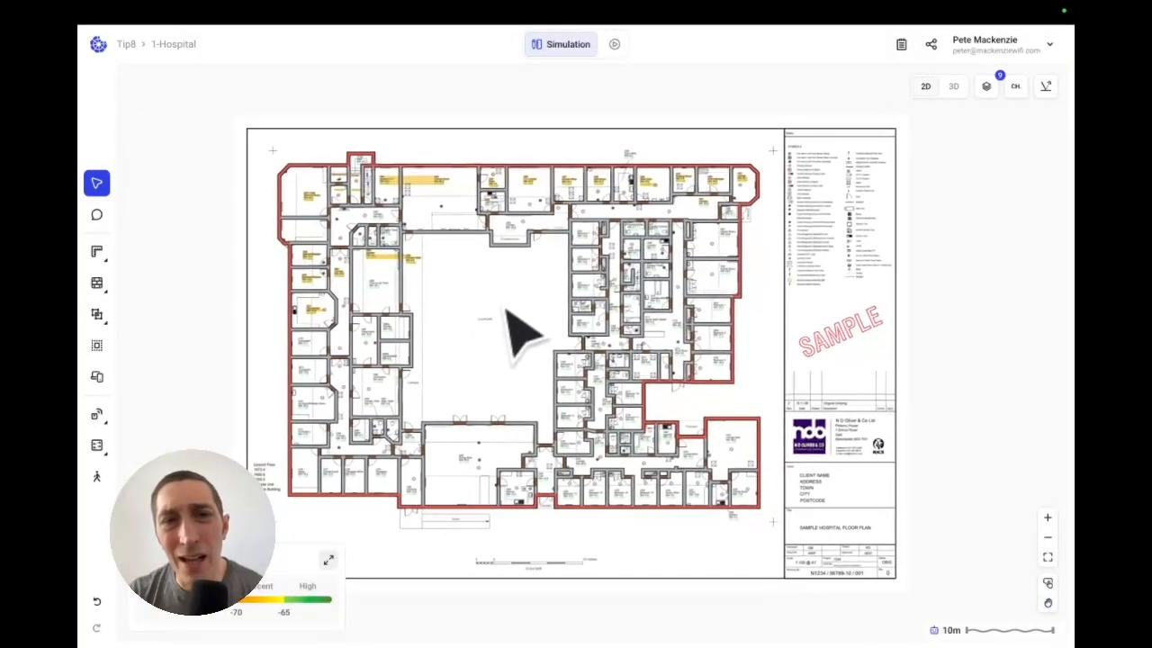
scroll(396, 225, "up", 5)
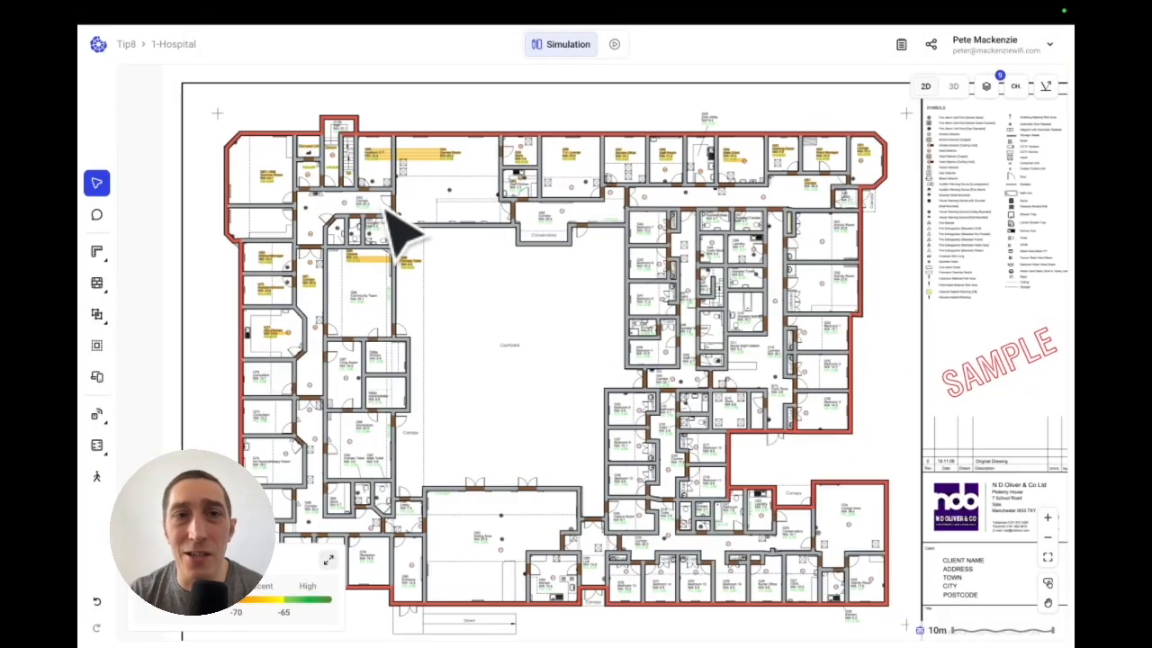
scroll(394, 226, "up", 3)
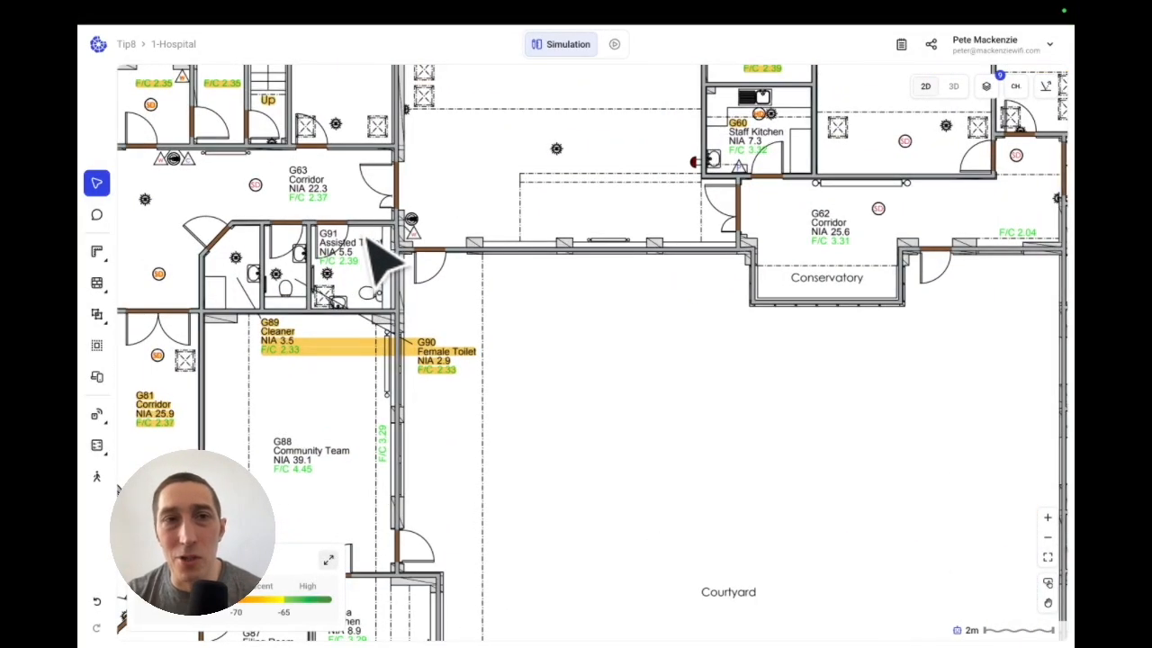
left_click_drag(362, 242, 760, 270)
scroll(760, 270, "down", 3)
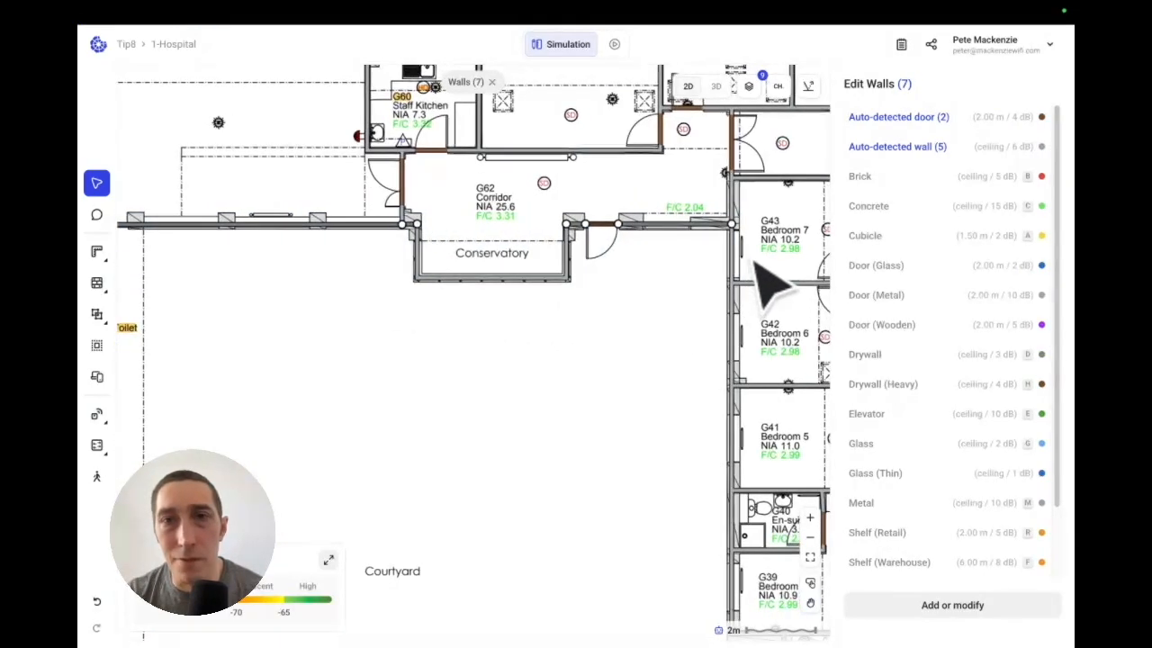
key("b")
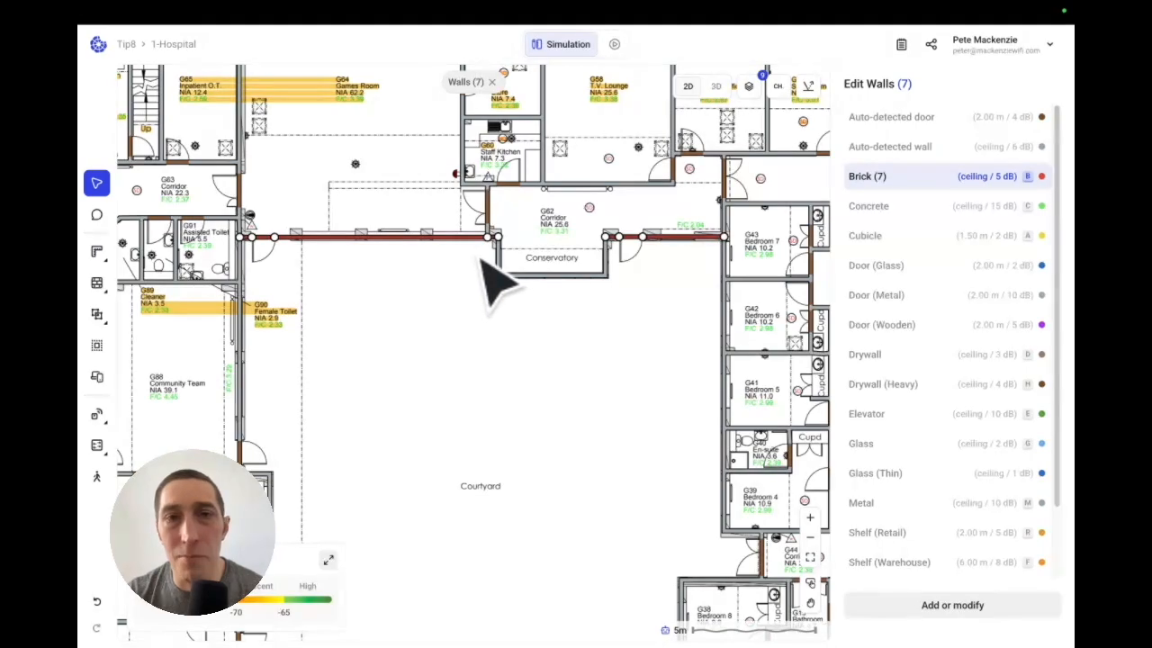
left_click(646, 295)
Change the three outer walls of the Conservatory to Glass
left_click_drag(627, 295, 468, 262)
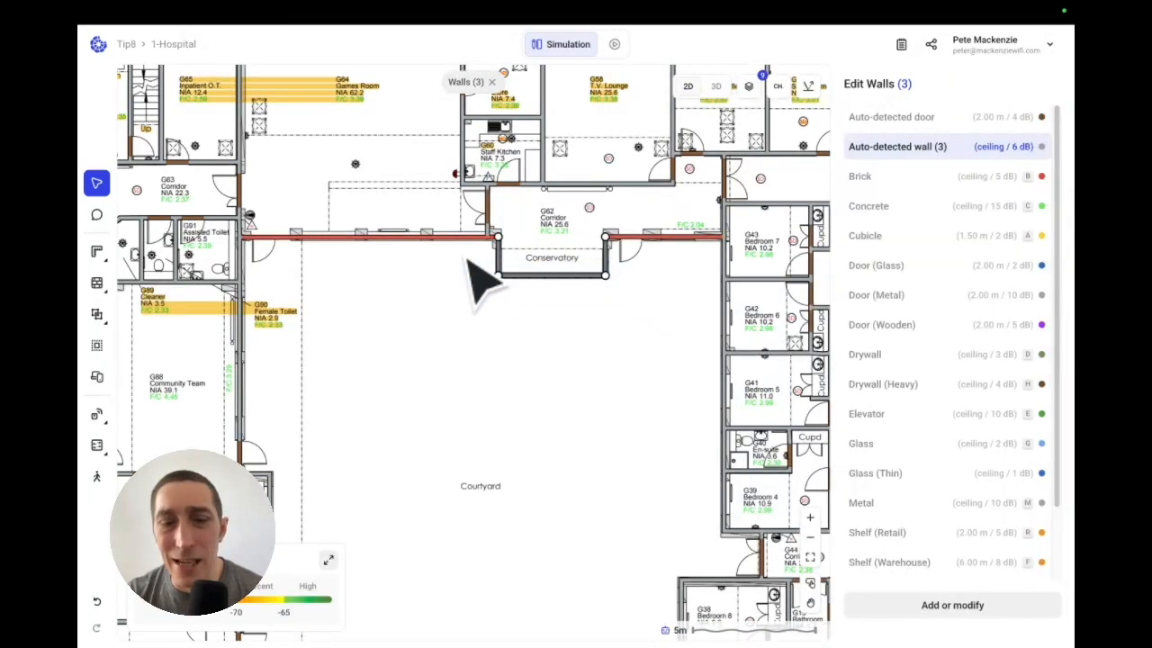
key("g")
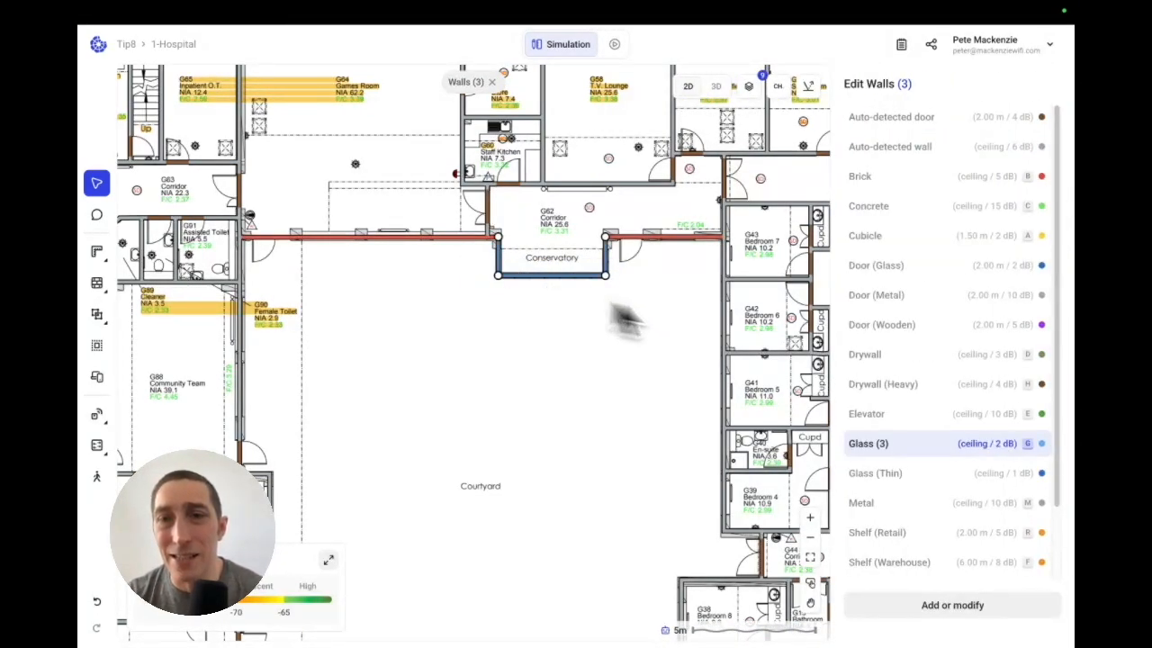
left_click(579, 360)
Change the courtyard's right-hand walls beside Bedrooms 4 to 7 to Brick
scroll(571, 347, "down", 2)
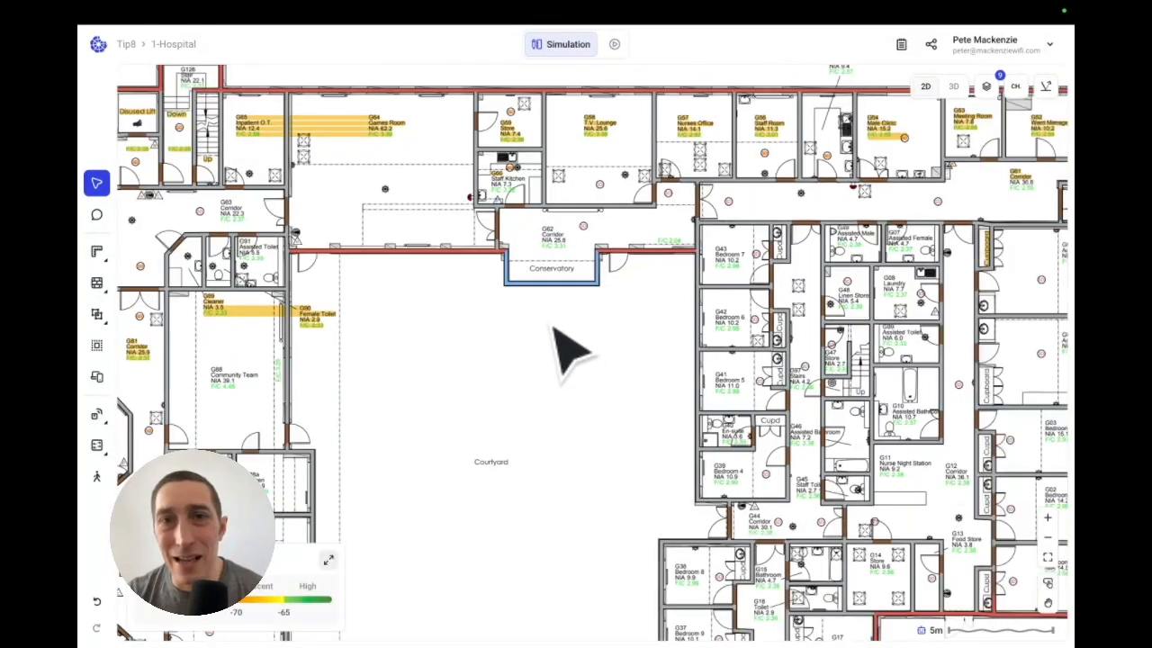
left_click_drag(656, 252, 695, 488)
key("b")
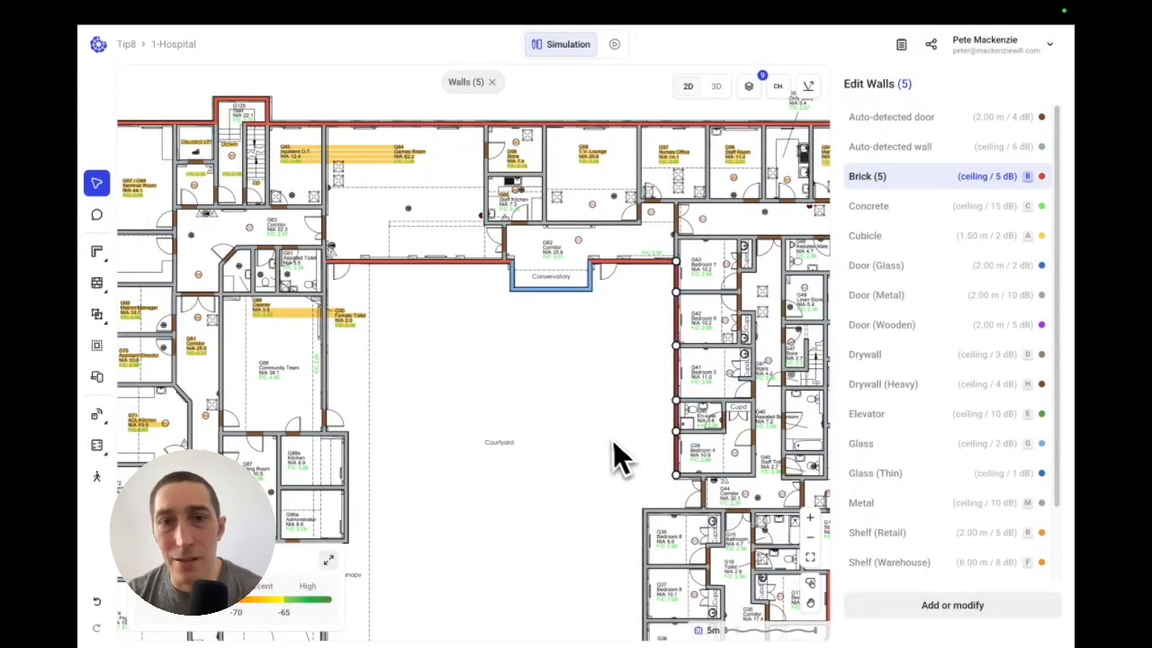
Change the courtyard's lower-right walls to Brick, from Bedroom 8 down and around to the Dining Area's right side
scroll(590, 414, "down", 3)
left_click_drag(583, 436, 673, 477)
scroll(602, 322, "up", 2)
left_click(602, 322)
key("b")
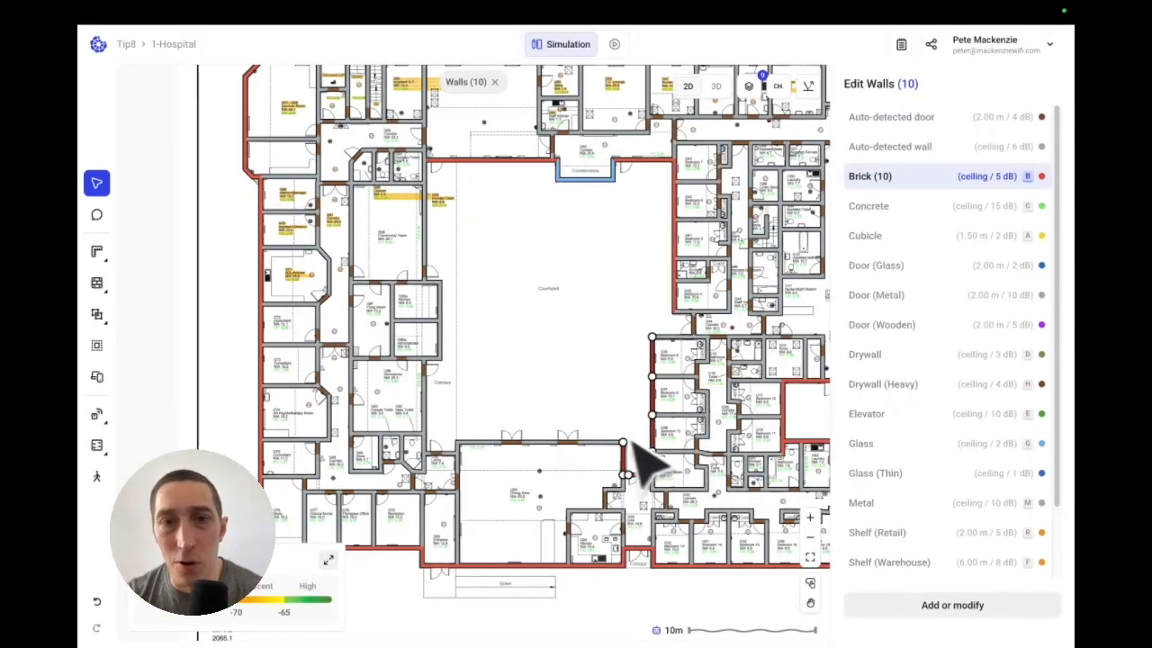
left_click(463, 410)
Change the Dining Area's wall facing the courtyard to Brick
left_click_drag(448, 414, 632, 461)
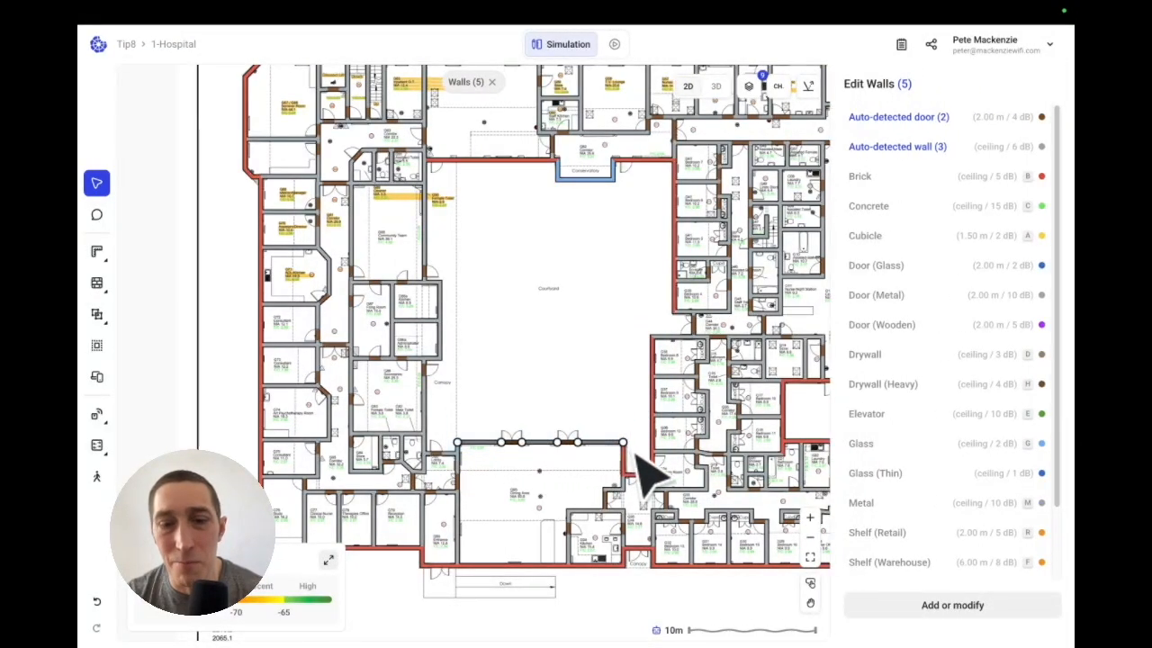
key("b")
left_click(523, 364)
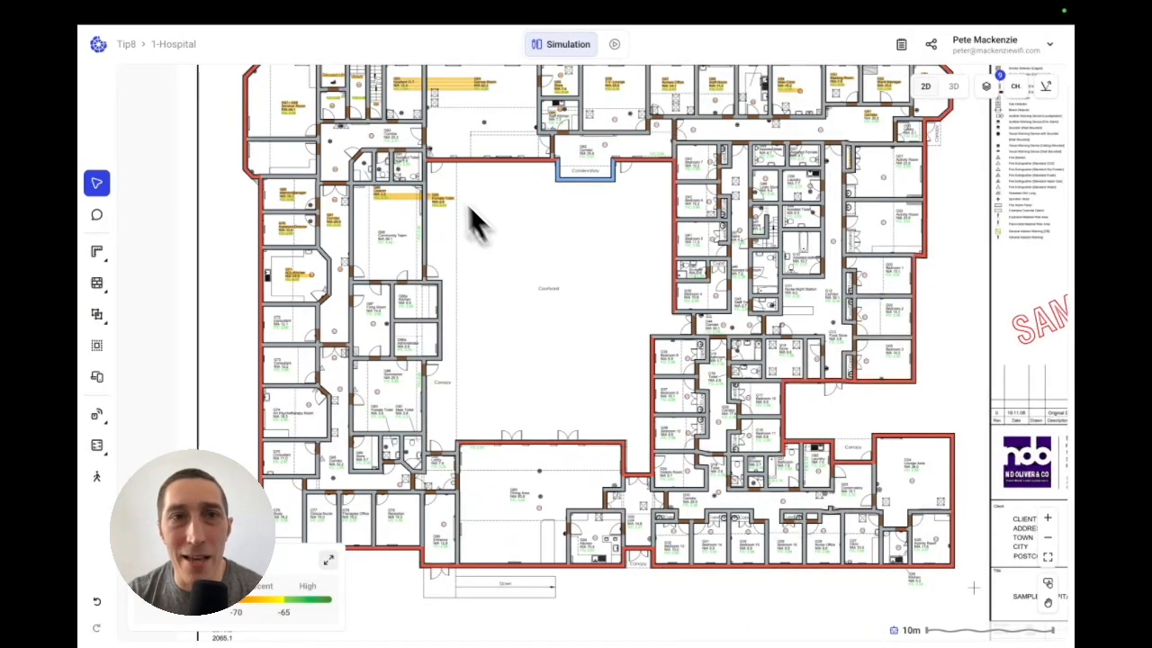
Change the courtyard's left-hand walls to Brick, from the Community Team room down to the Dining Area corner
left_click_drag(411, 162, 461, 286)
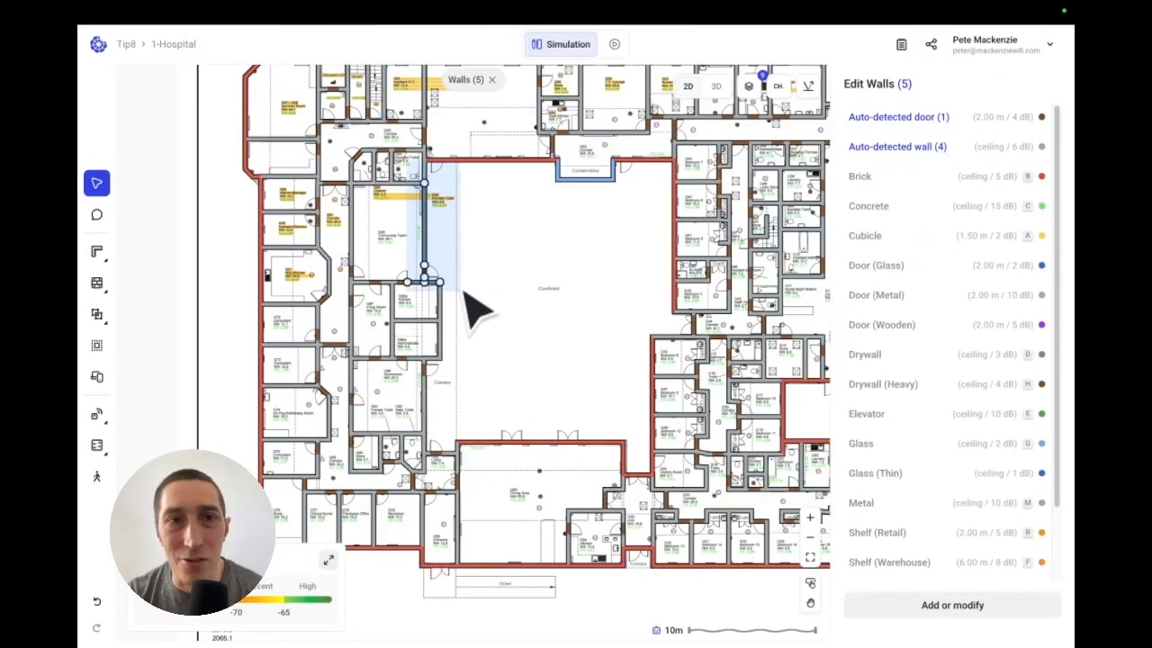
key("b")
left_click(465, 297)
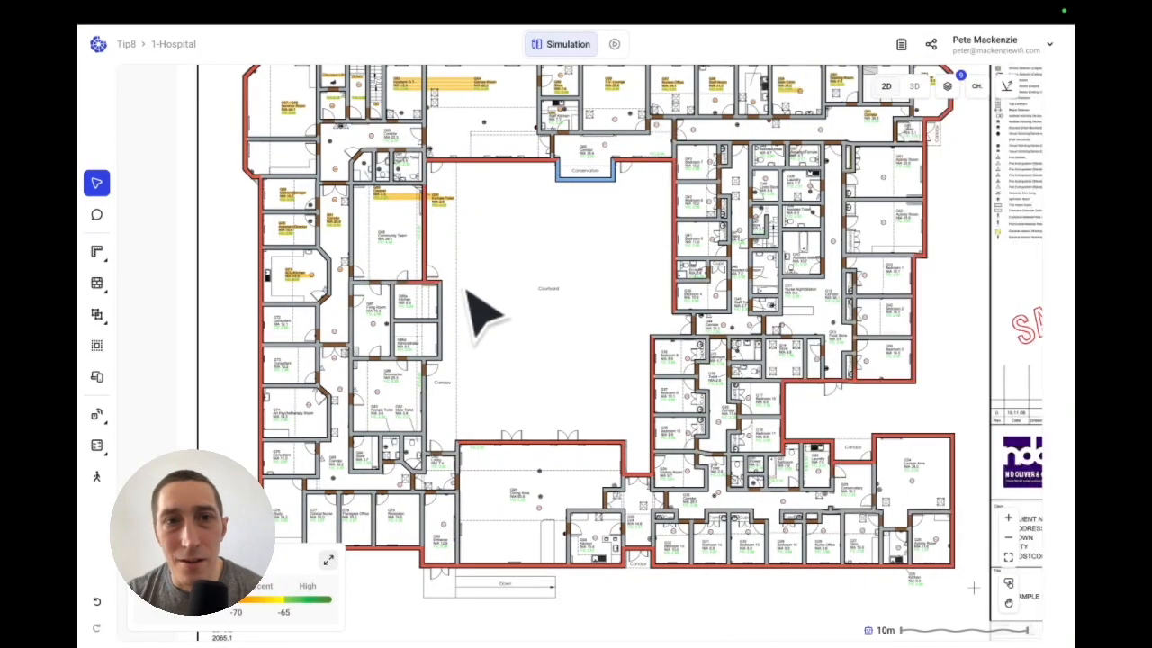
left_click_drag(441, 285, 466, 458)
key("b")
left_click(420, 347)
key("b")
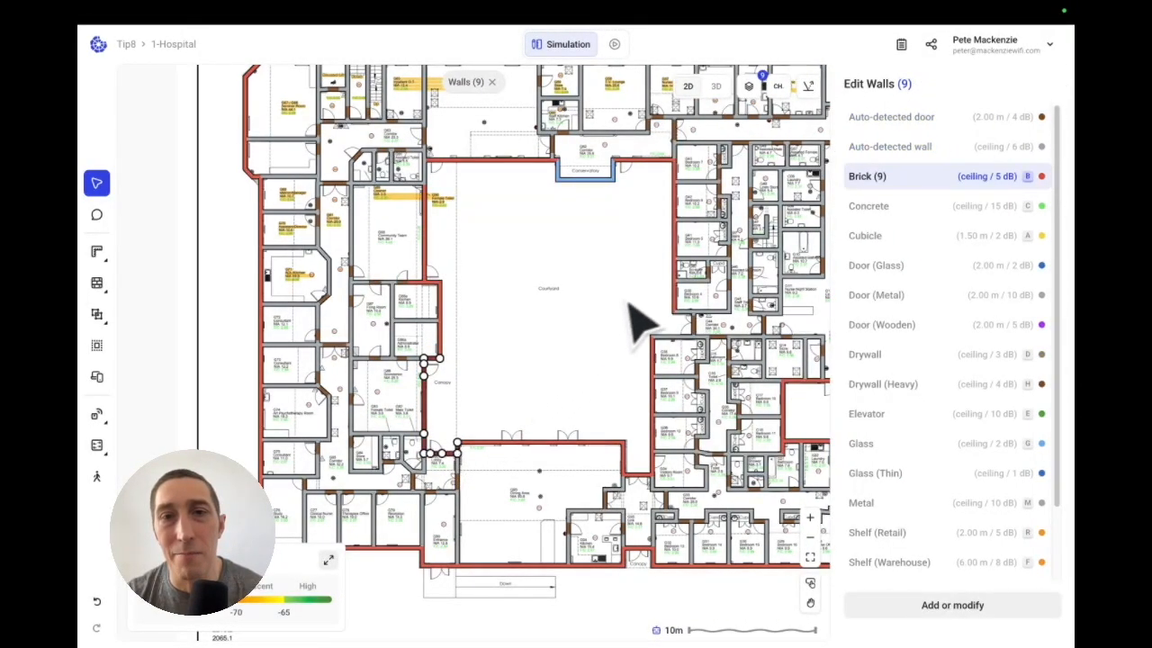
Change the walls around the courtyard's G44 Corridor entrance and the short wall at its upper-left corner to Brick
left_click(634, 301)
left_click_drag(632, 297, 691, 335)
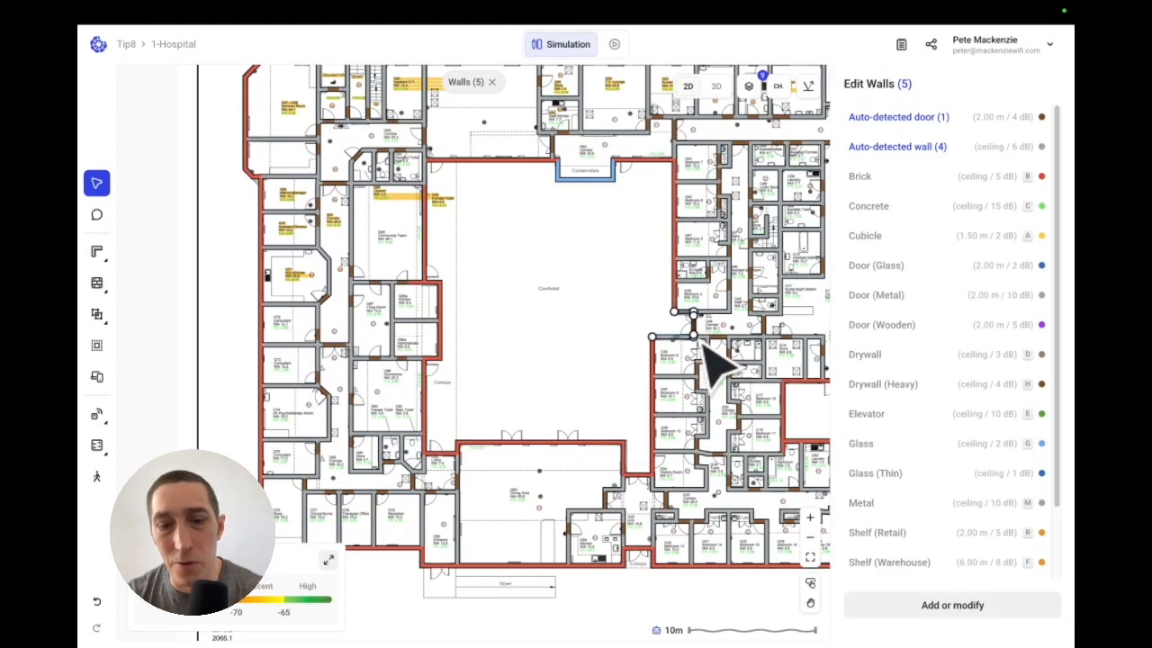
key("b")
left_click(552, 300)
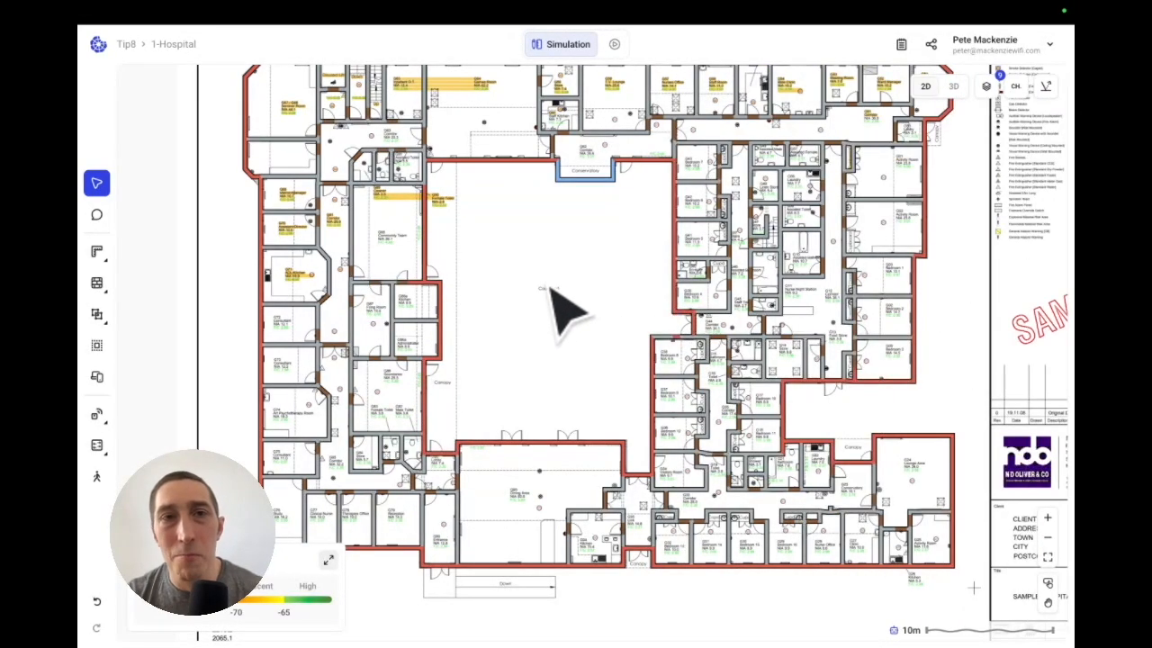
left_click(426, 179)
Check the brick exterior and glass conservatory walls in the 3D view, then return to 2D
scroll(475, 231, "down", 5)
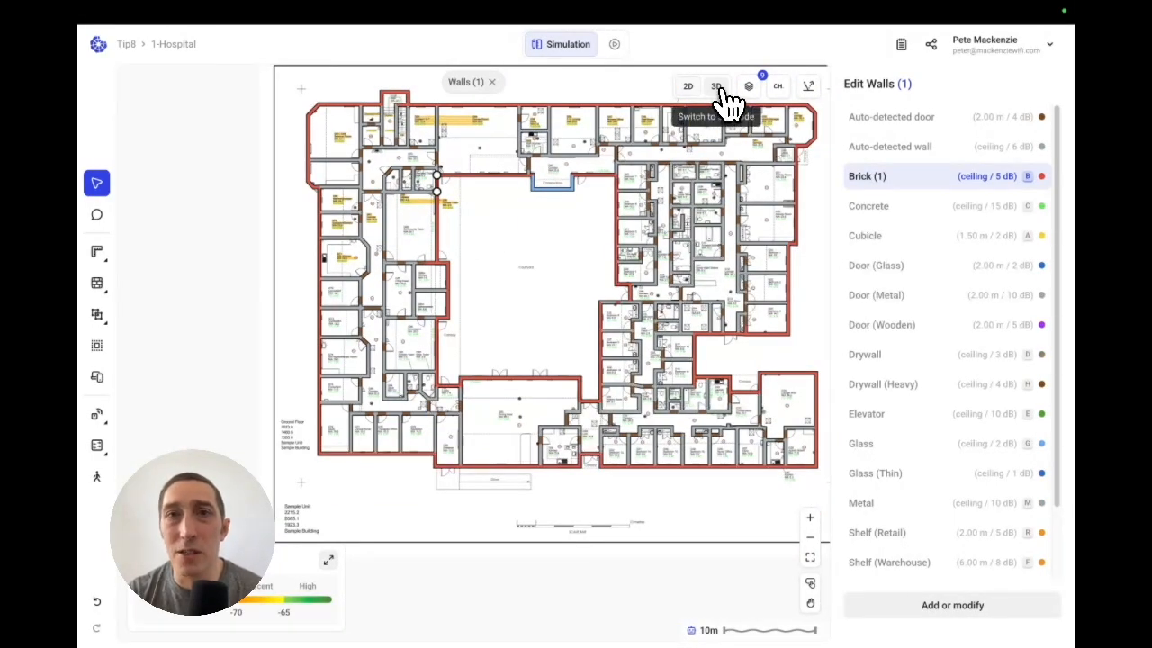
left_click(720, 88)
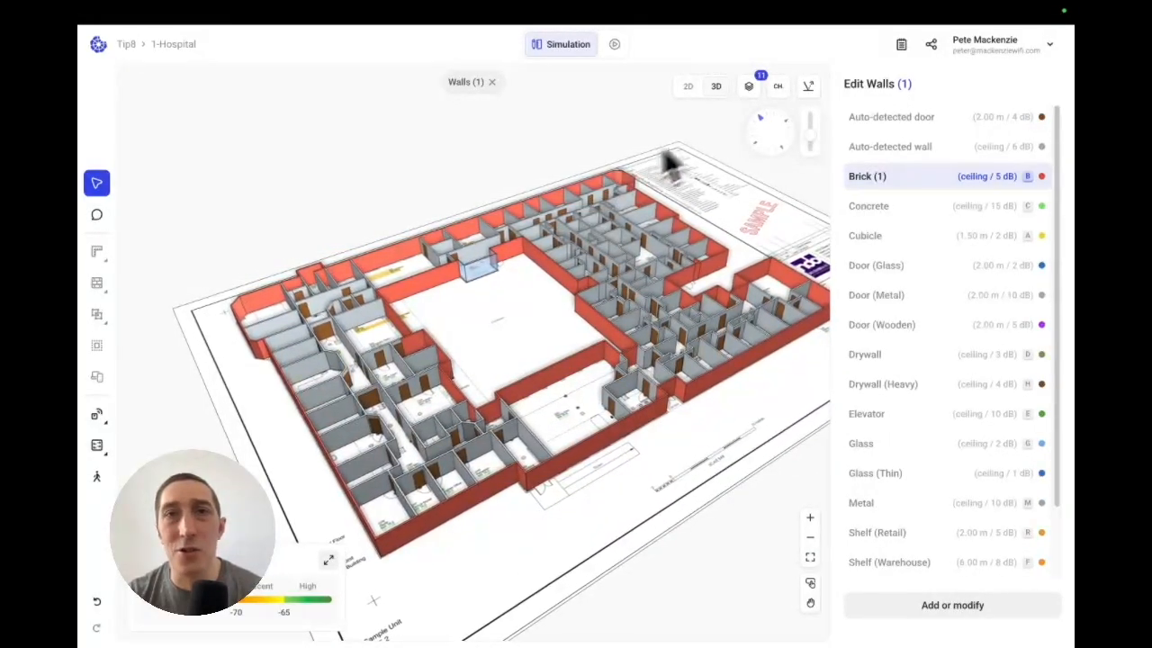
left_click(690, 88)
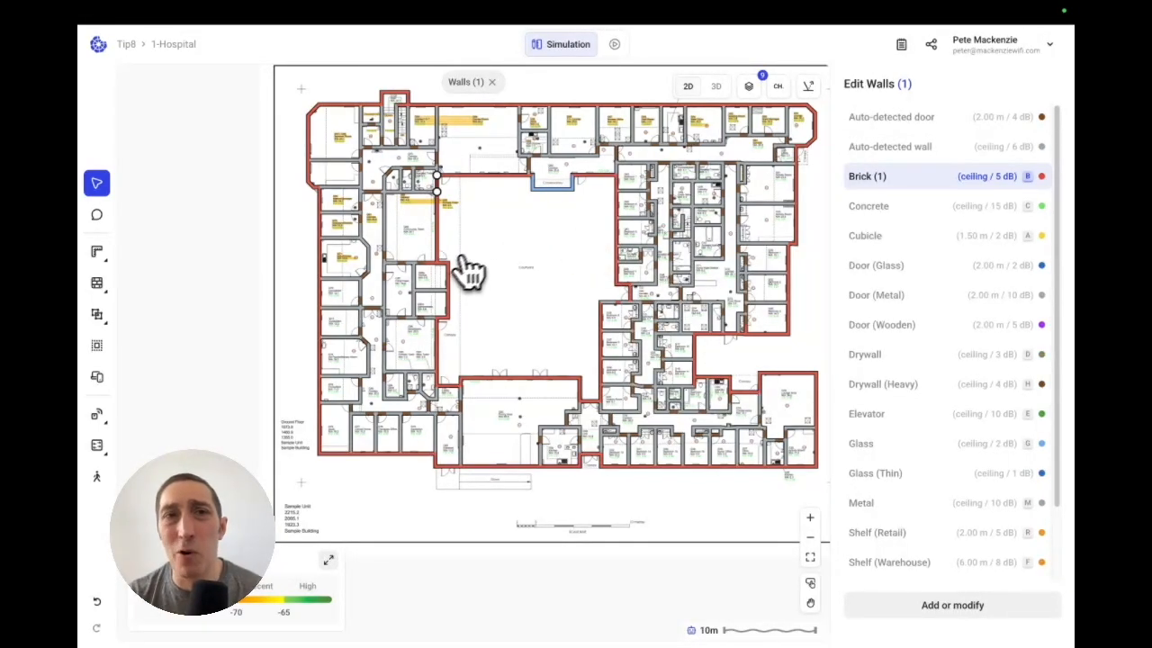
Select the eight door segments around the courtyard that were made Brick and change them back to Auto-detected door
scroll(520, 254, "up", 3)
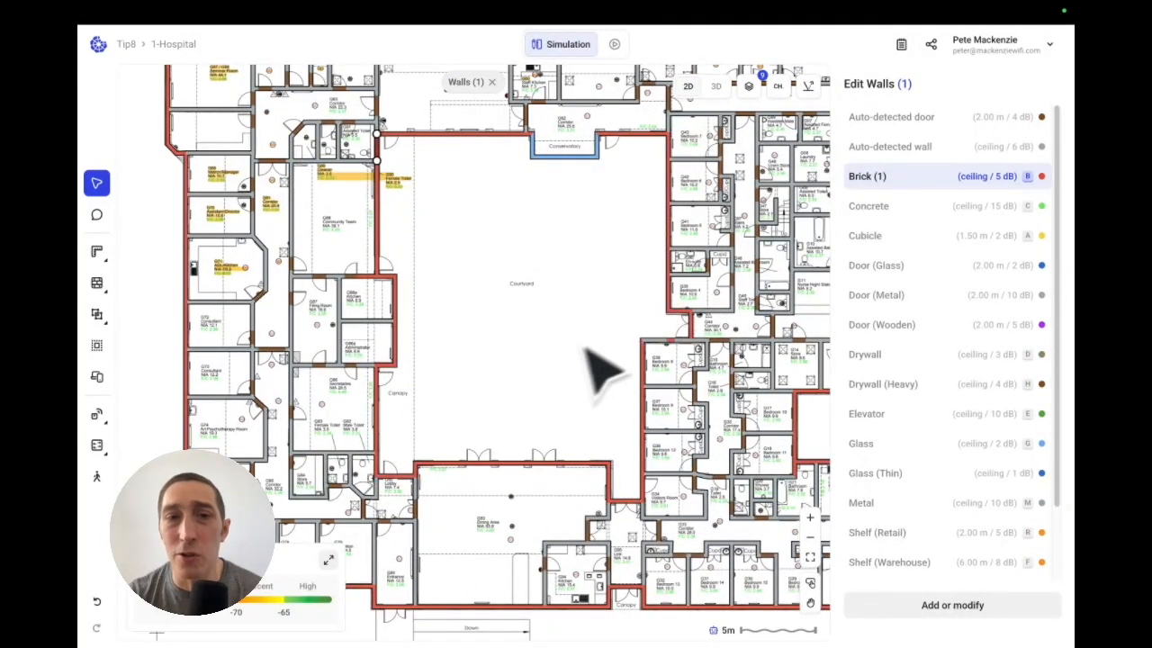
left_click(438, 176)
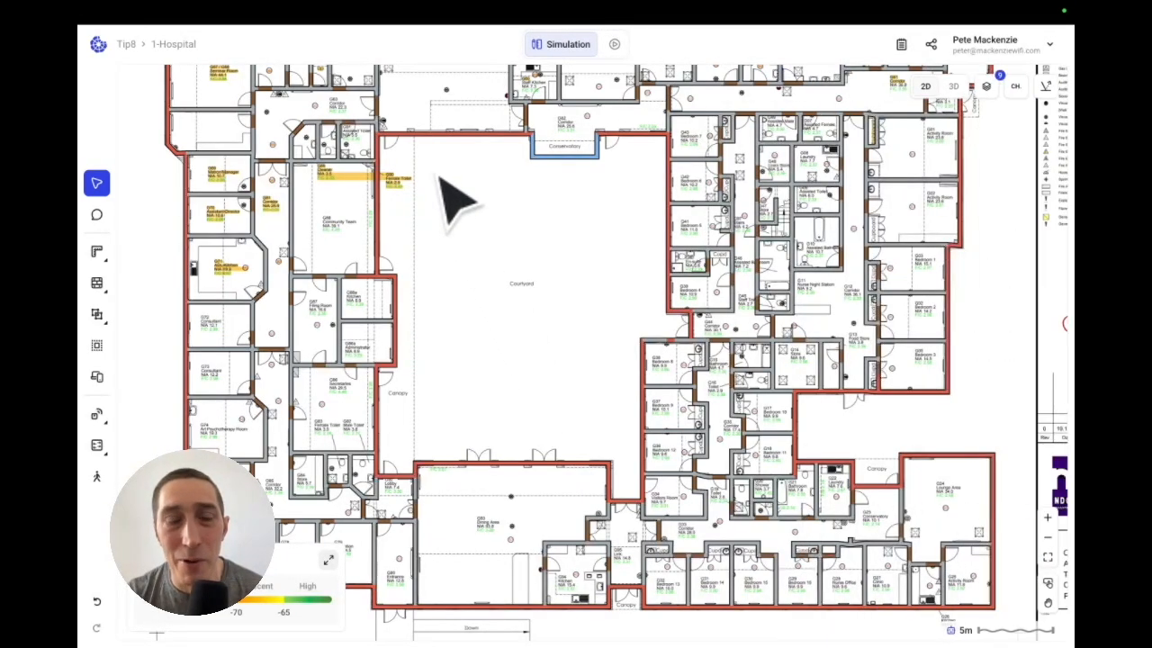
left_click(396, 140)
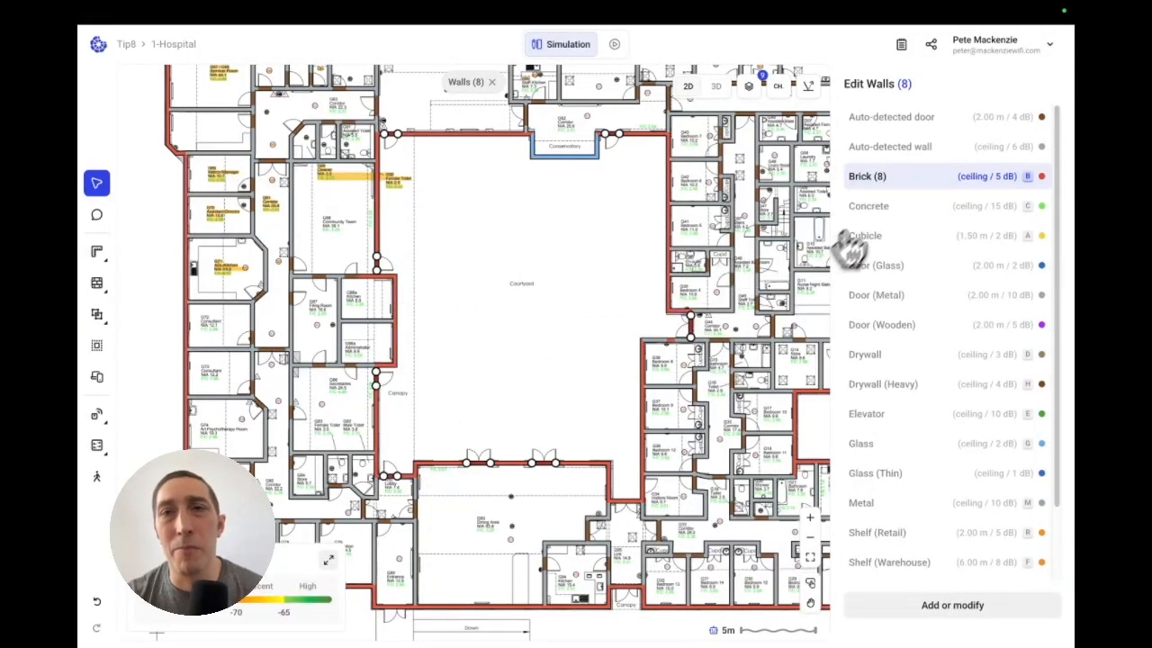
left_click(912, 126)
left_click(518, 274)
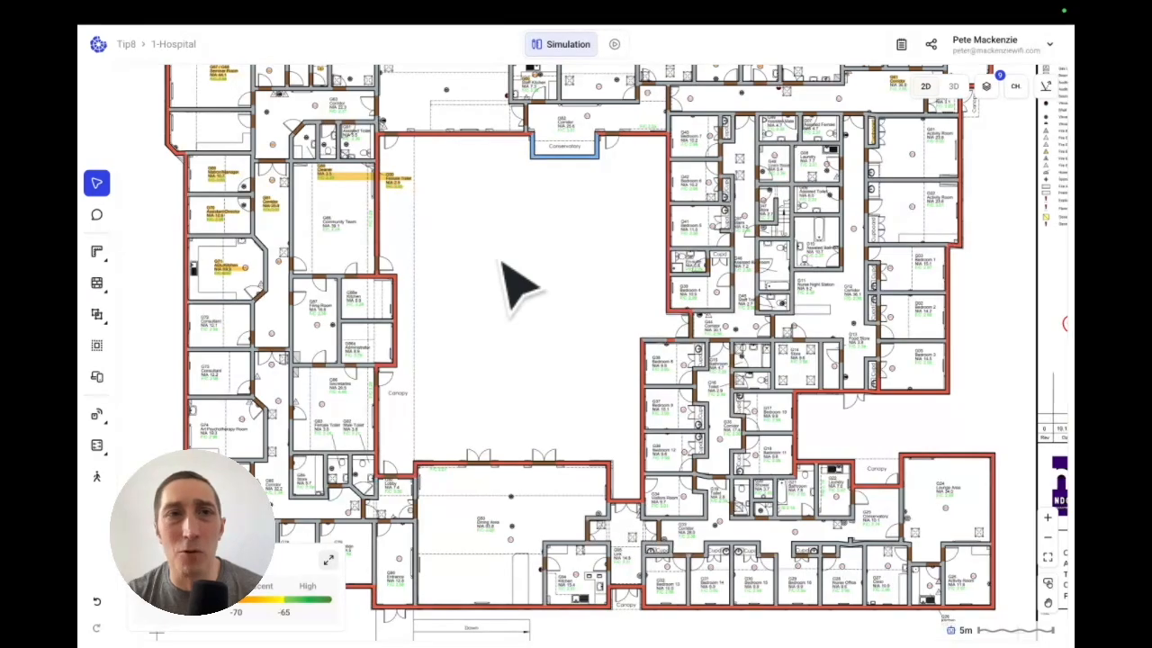
scroll(430, 134, "up", 3)
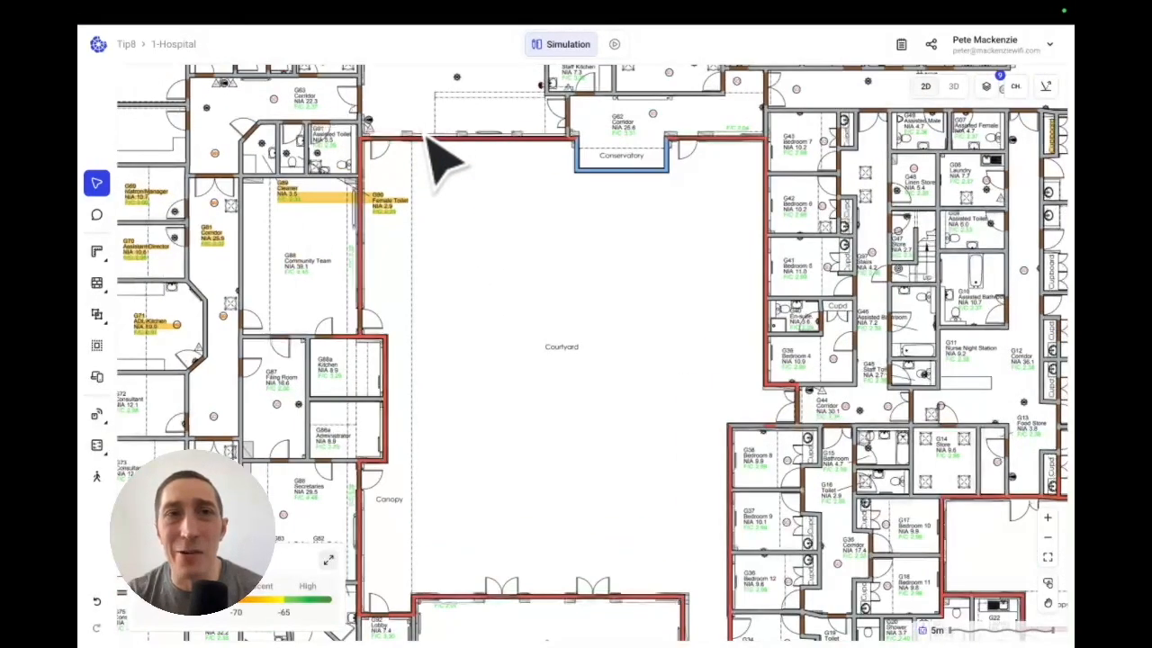
Draw Window segments over the window openings in the courtyard's upper wall, between the left-hand door and the Conservatory
scroll(429, 137, "up", 2)
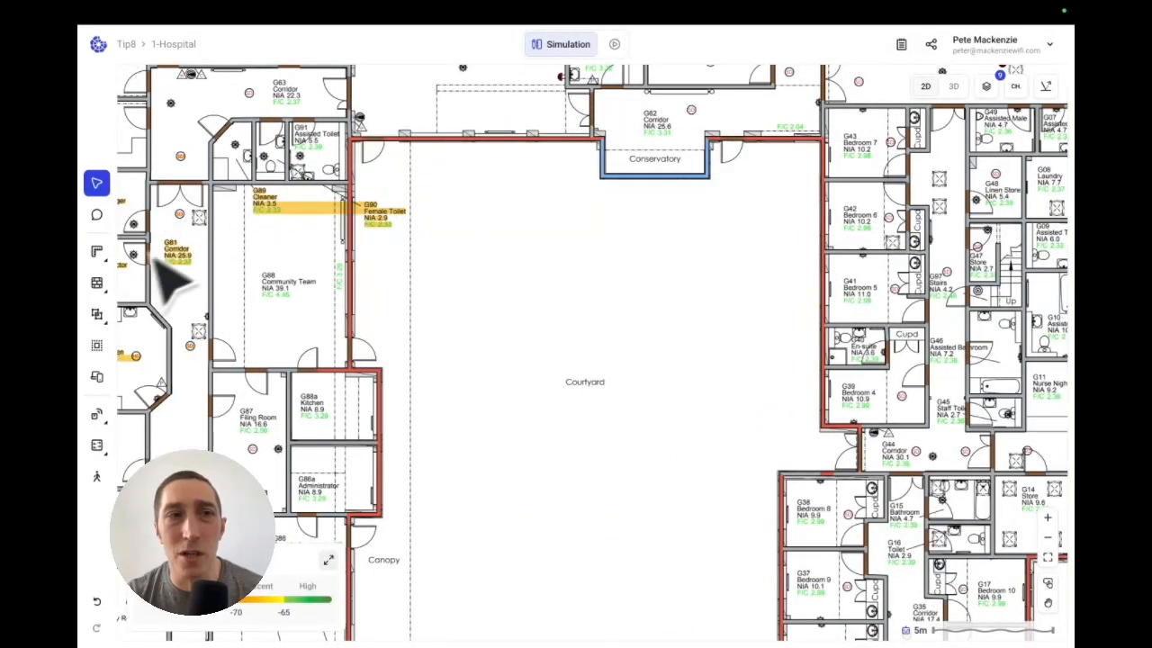
left_click(96, 284)
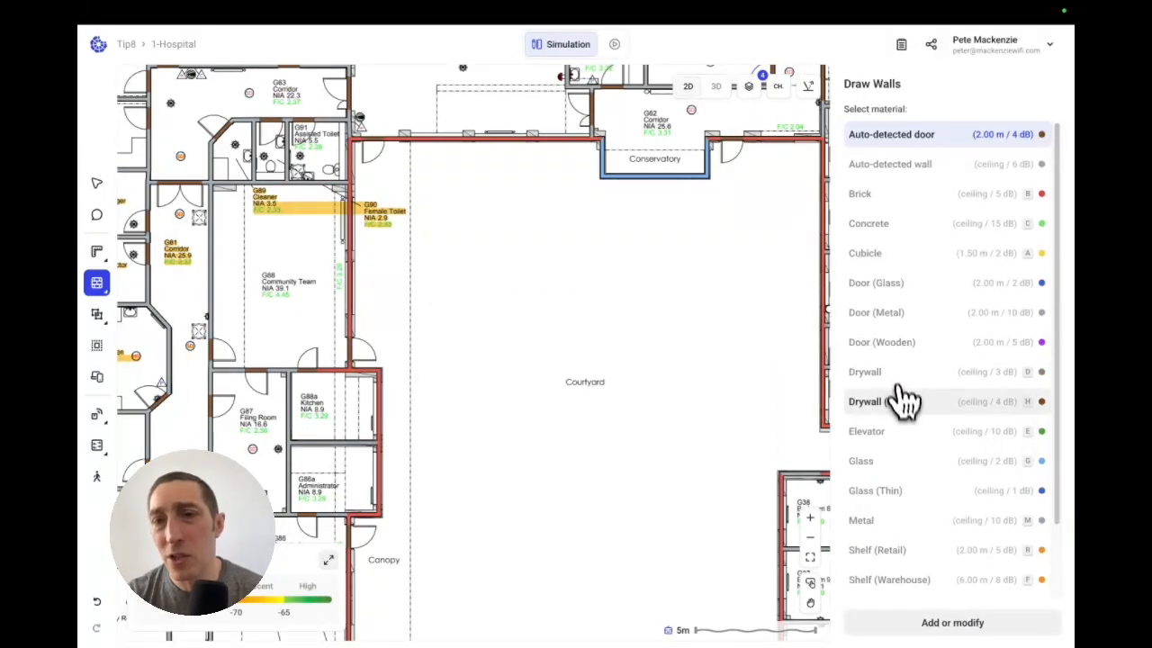
scroll(910, 496, "down", 1)
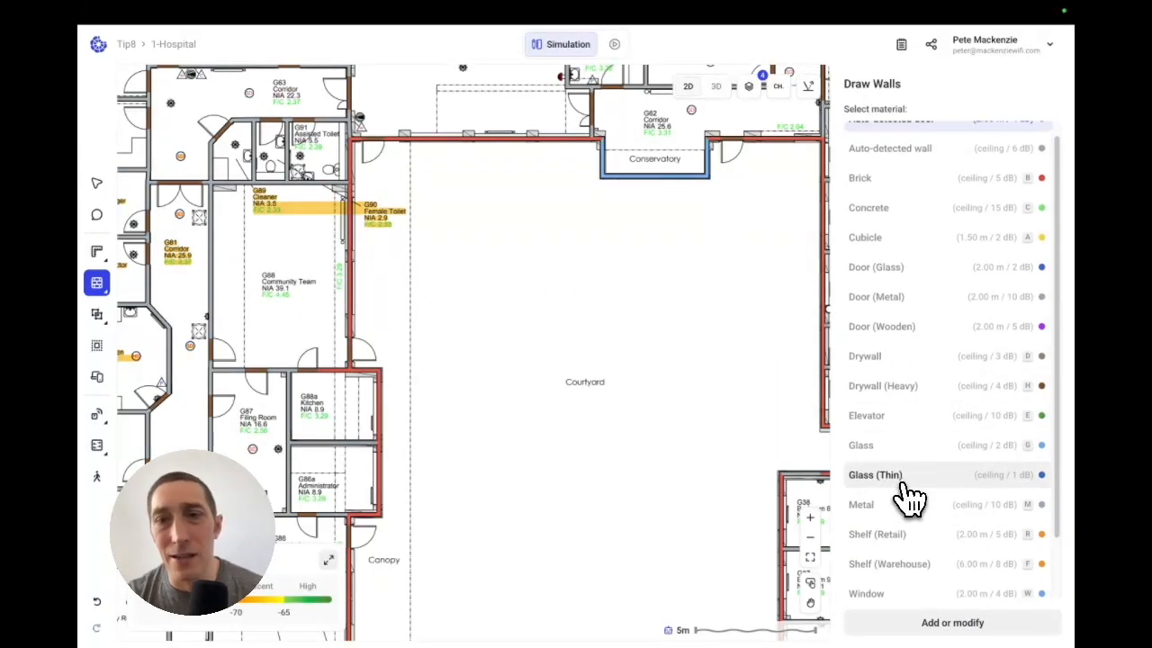
left_click(895, 571)
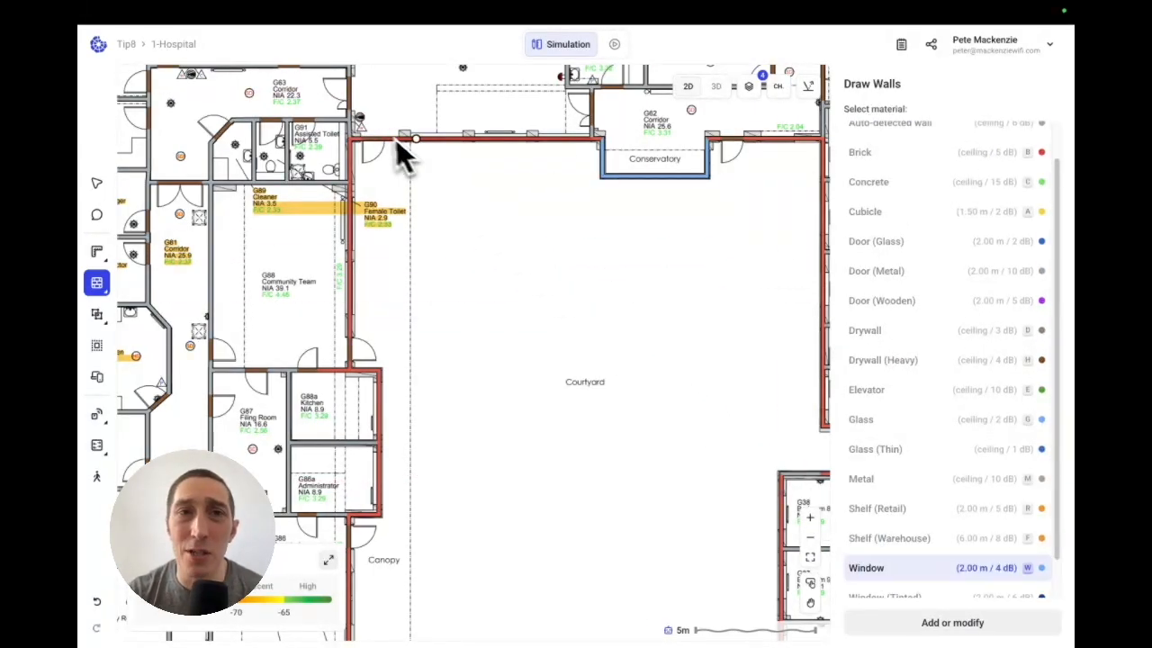
scroll(418, 153, "up", 5)
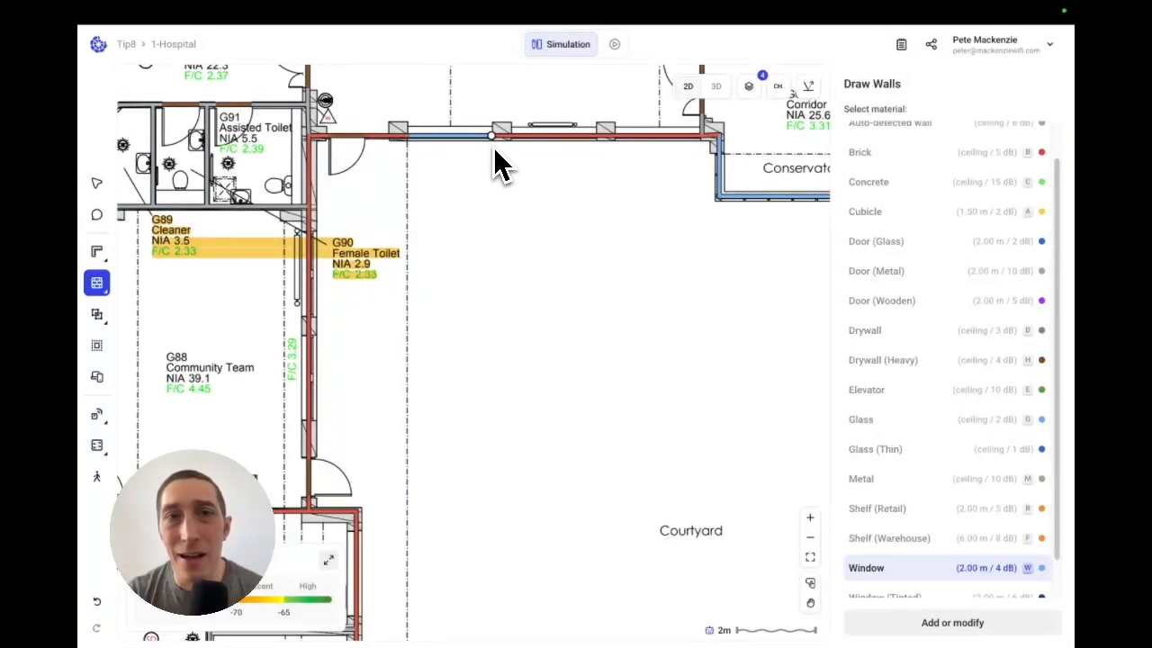
left_click(596, 144)
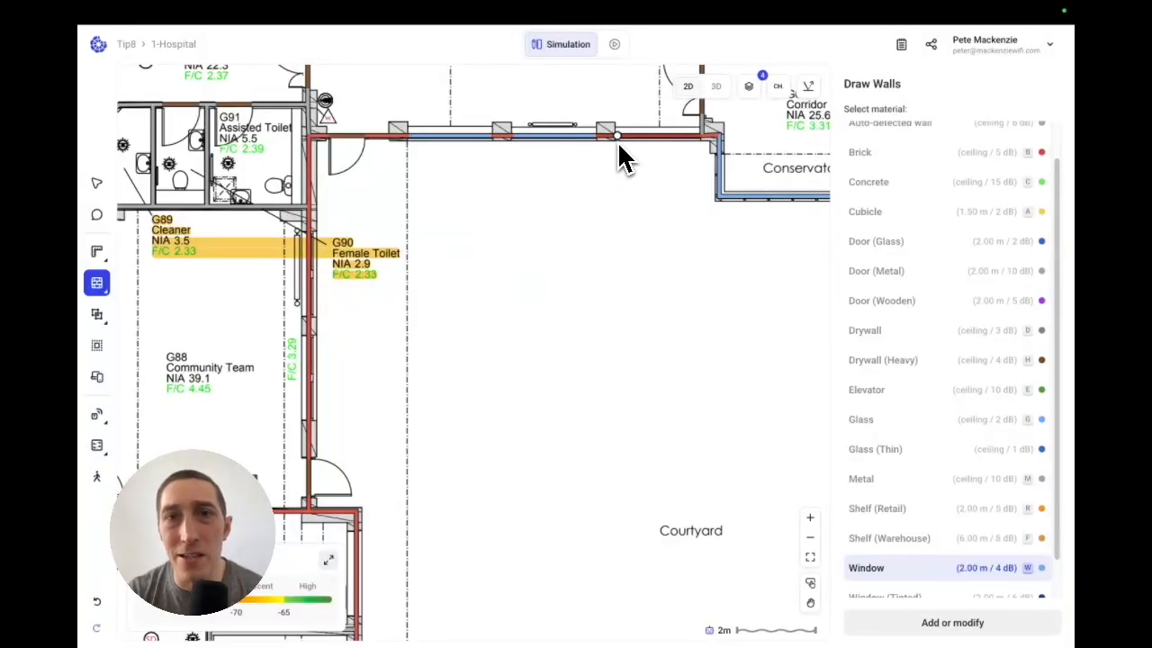
Draw a Window segment in the short courtyard wall between the door beside the Conservatory and Bedroom 7
scroll(506, 172, "down", 3)
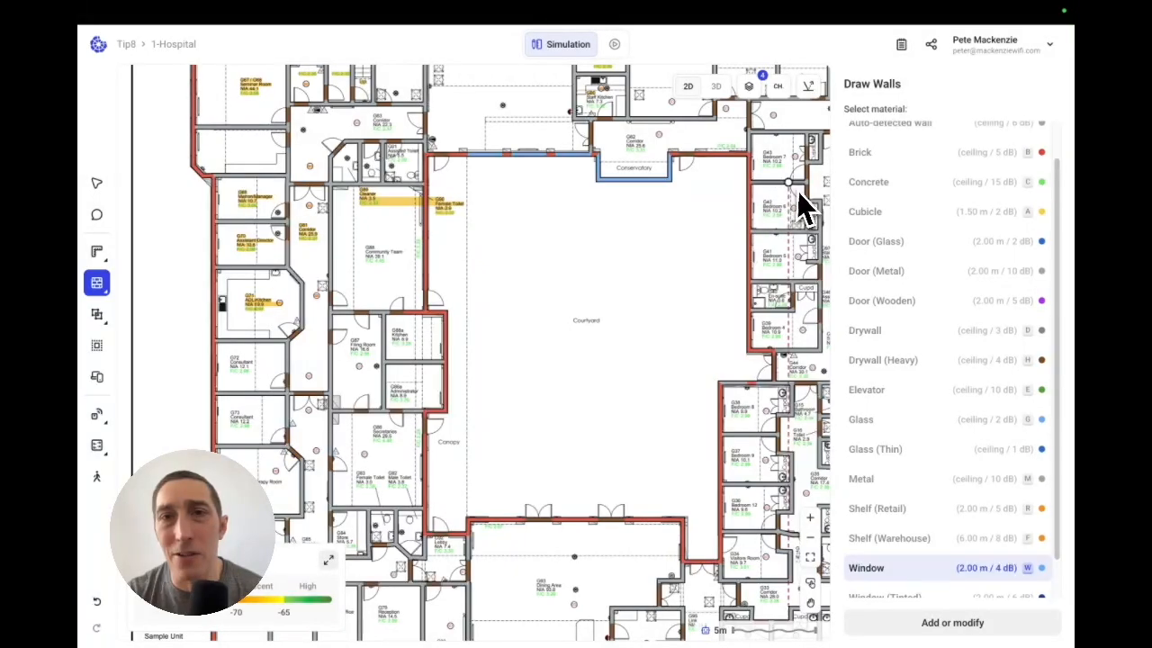
scroll(780, 203, "up", 3)
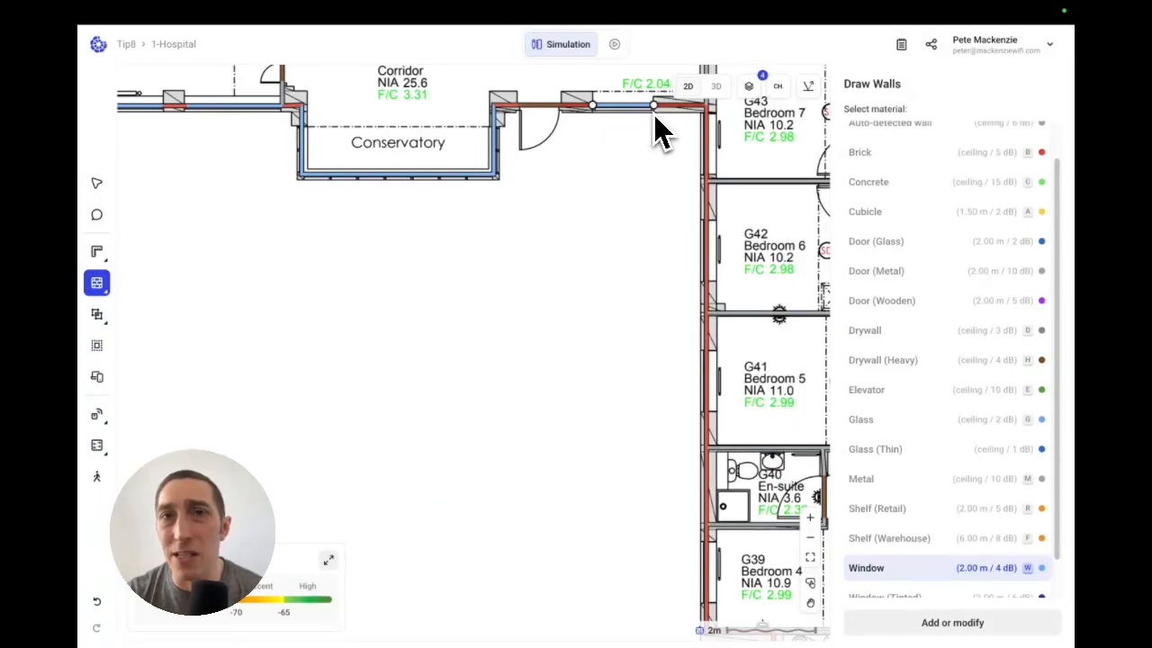
left_click(654, 114)
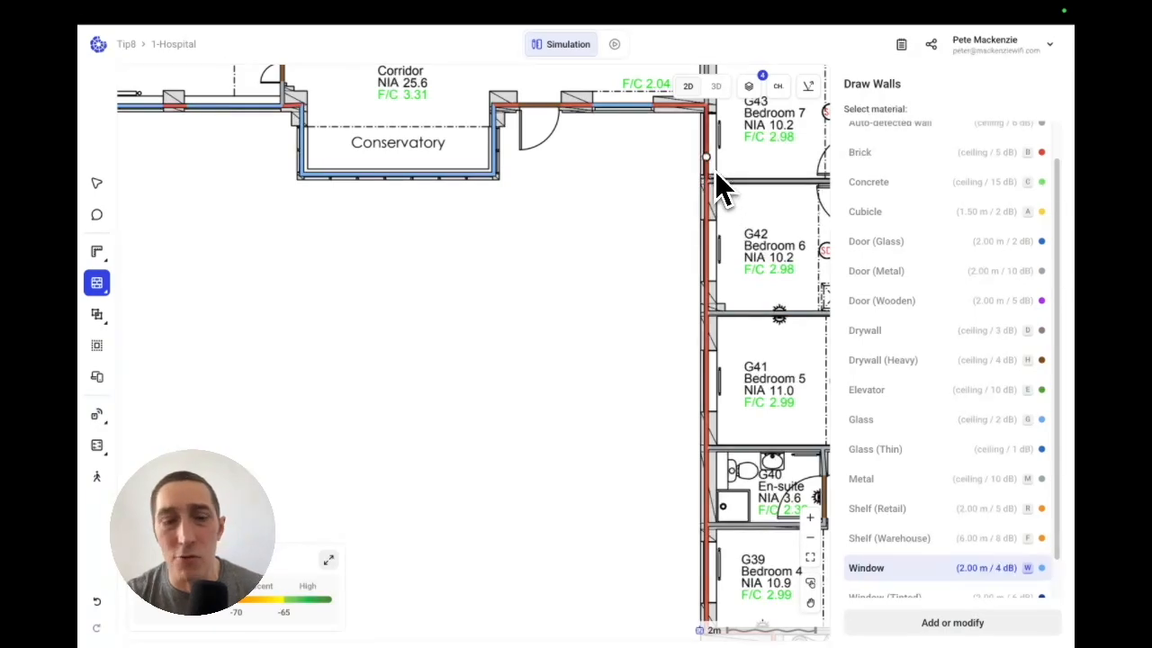
Draw Window segments over the openings in the courtyard-facing wall of Bedrooms 7 to 4
scroll(710, 153, "up", 2)
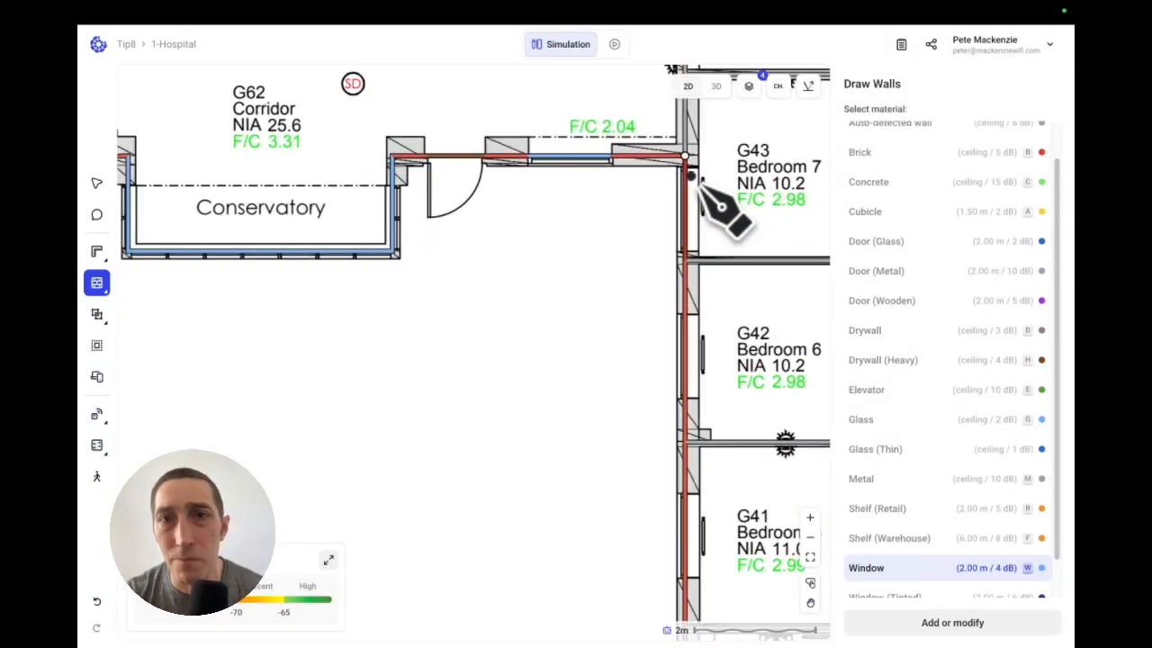
scroll(690, 174, "up", 3)
left_click(689, 171)
left_click(690, 300)
left_click(691, 398)
left_click(690, 529)
scroll(691, 531, "down", 3)
left_click(596, 158)
left_click(595, 248)
left_click(595, 550)
Draw Window segments over the openings in the courtyard-facing walls of Bedrooms 8, 9 and 12
scroll(599, 505, "down", 5)
left_click(609, 391)
left_click(610, 470)
scroll(609, 468, "down", 3)
left_click(610, 277)
left_click(609, 352)
left_click(610, 482)
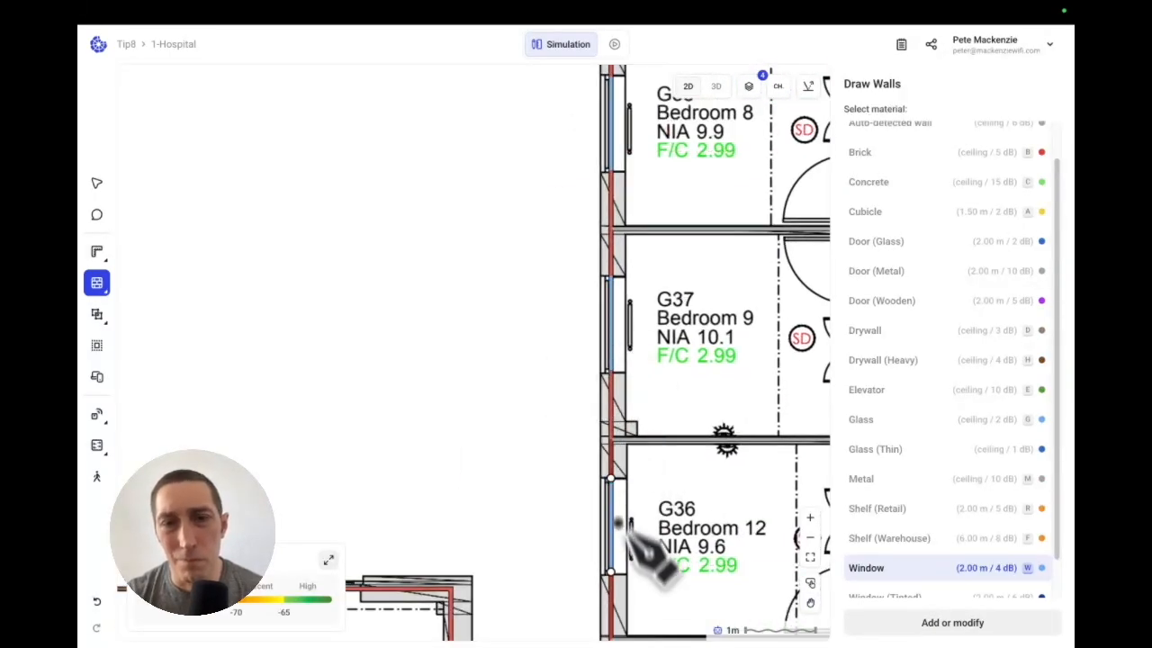
Draw three Window segments in the Dining Area's courtyard-facing wall, beside and between its two double doors
left_click(660, 292)
left_click(543, 293)
scroll(558, 295, "left", 3)
left_click(622, 317)
left_click(506, 317)
scroll(558, 315, "left", 3)
left_click(618, 302)
left_click(502, 301)
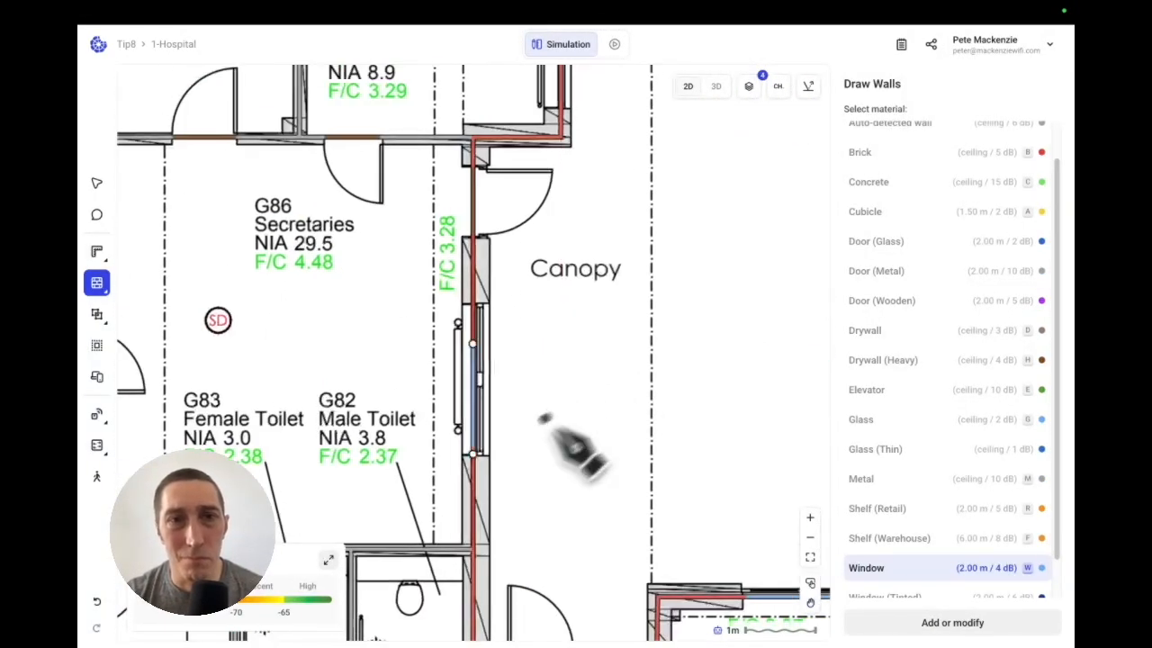
Draw Window segments in the courtyard's left-hand walls, from the Secretaries room up past Administrator and Kitchen to Community Team
left_click(533, 398)
scroll(549, 360, "up", 5)
left_click(471, 438)
left_click(471, 298)
scroll(502, 387, "up", 5)
left_click(392, 437)
left_click(392, 286)
scroll(405, 369, "up", 4)
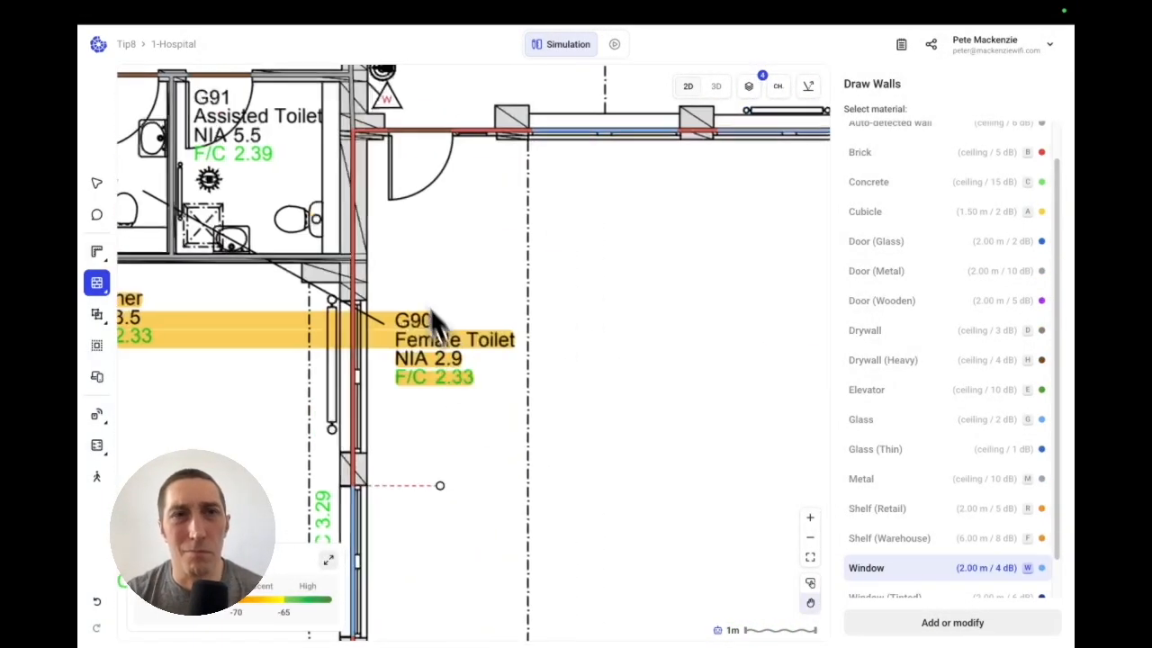
left_click(364, 452)
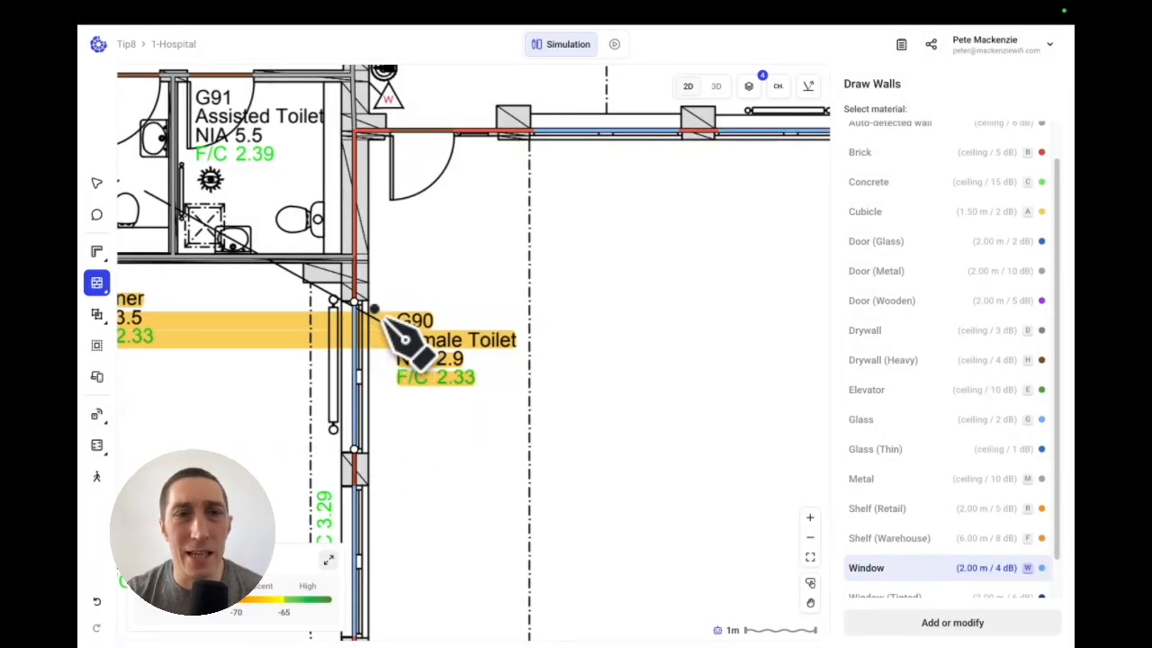
Fit the whole floor plan in view, check the courtyard windows in the 3D view and return to 2D
left_click(811, 557)
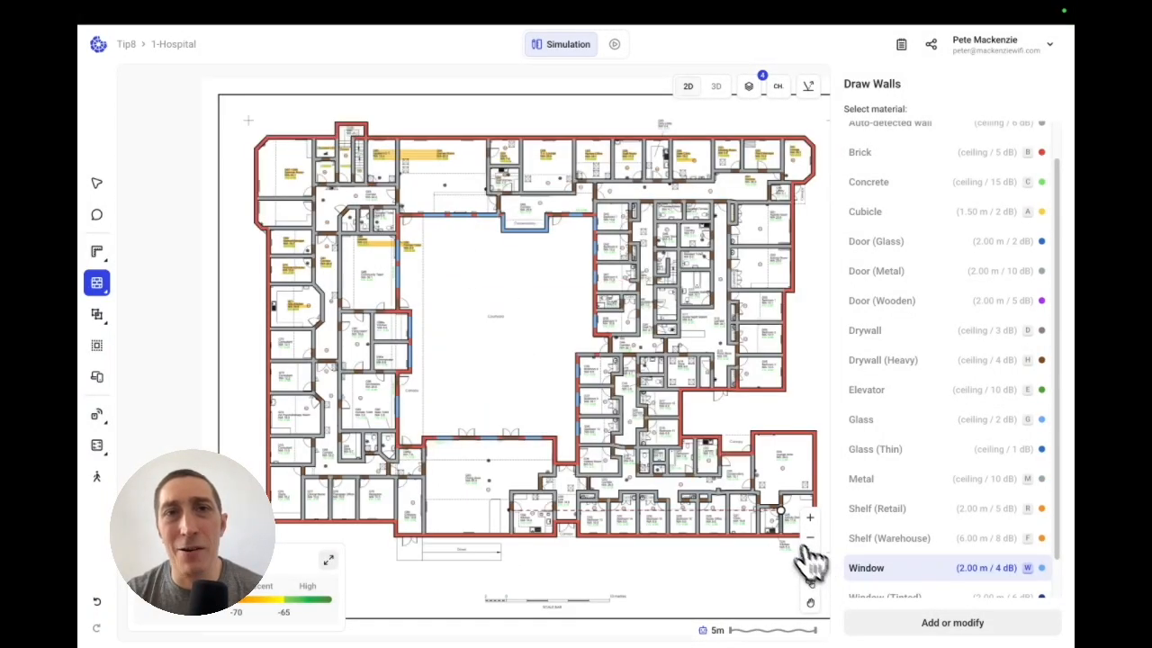
left_click(718, 88)
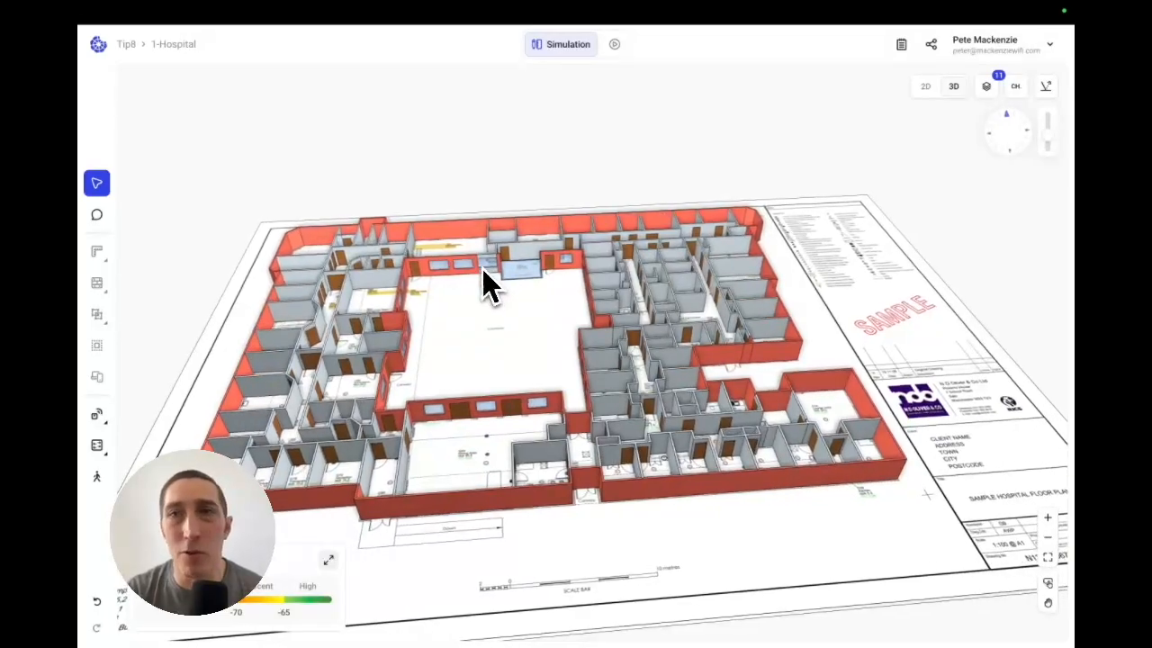
left_click(928, 90)
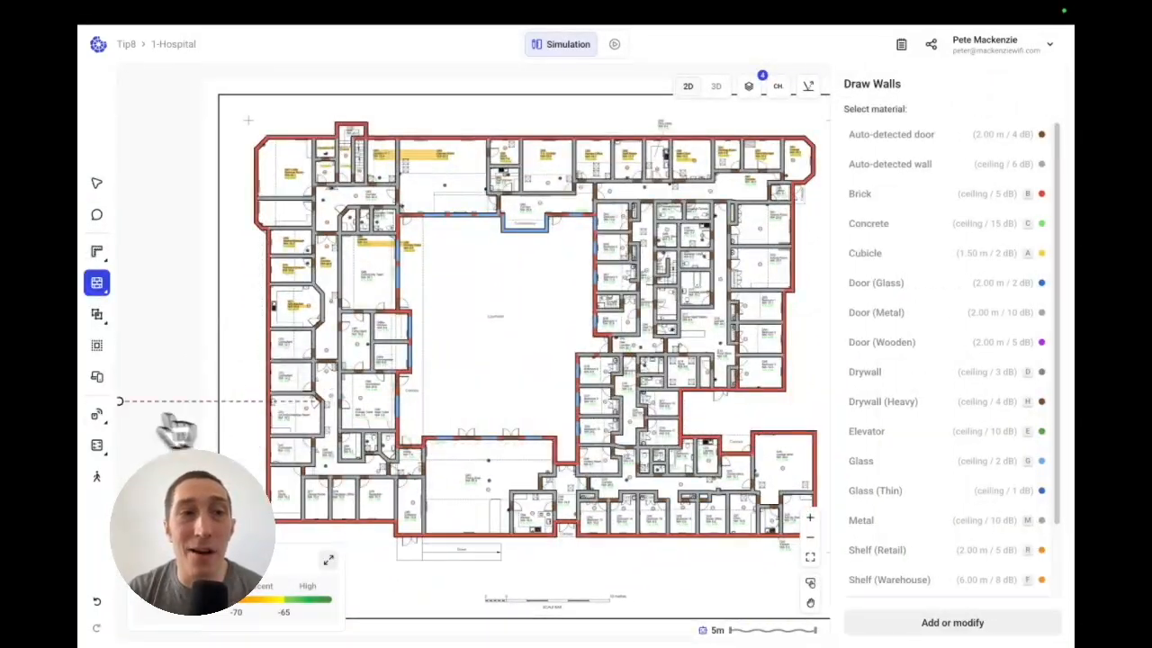
Start adding a Wi-Fi access point and choose Juniper as its vendor and AP47 as its model
left_click(171, 415)
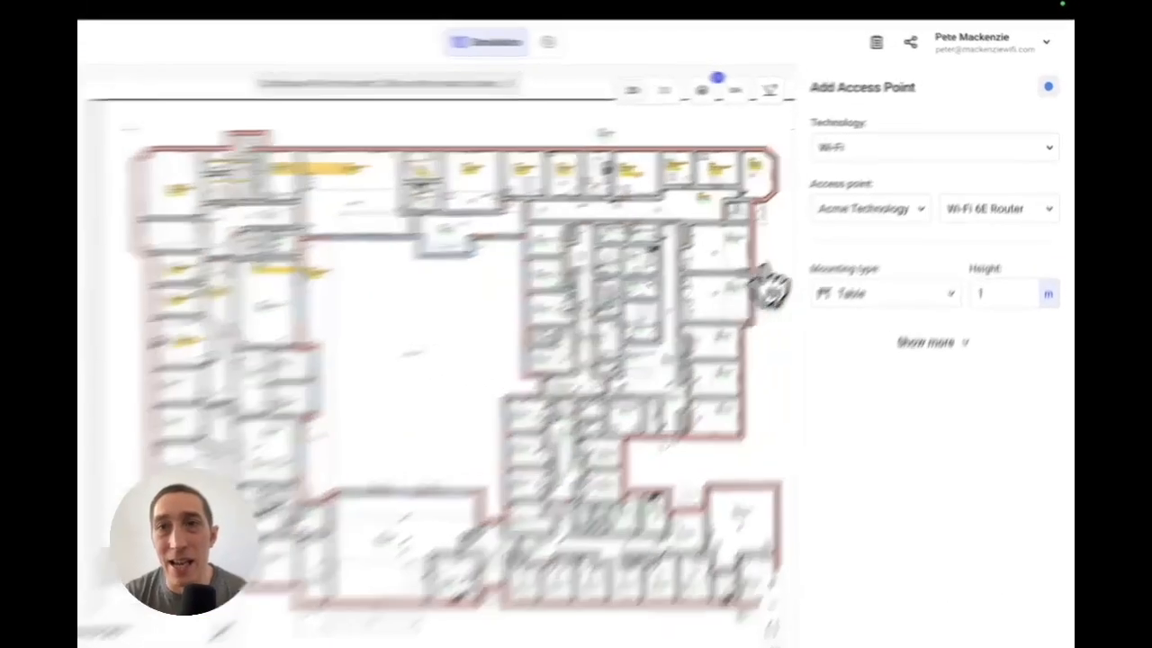
left_click(875, 188)
type("Jun")
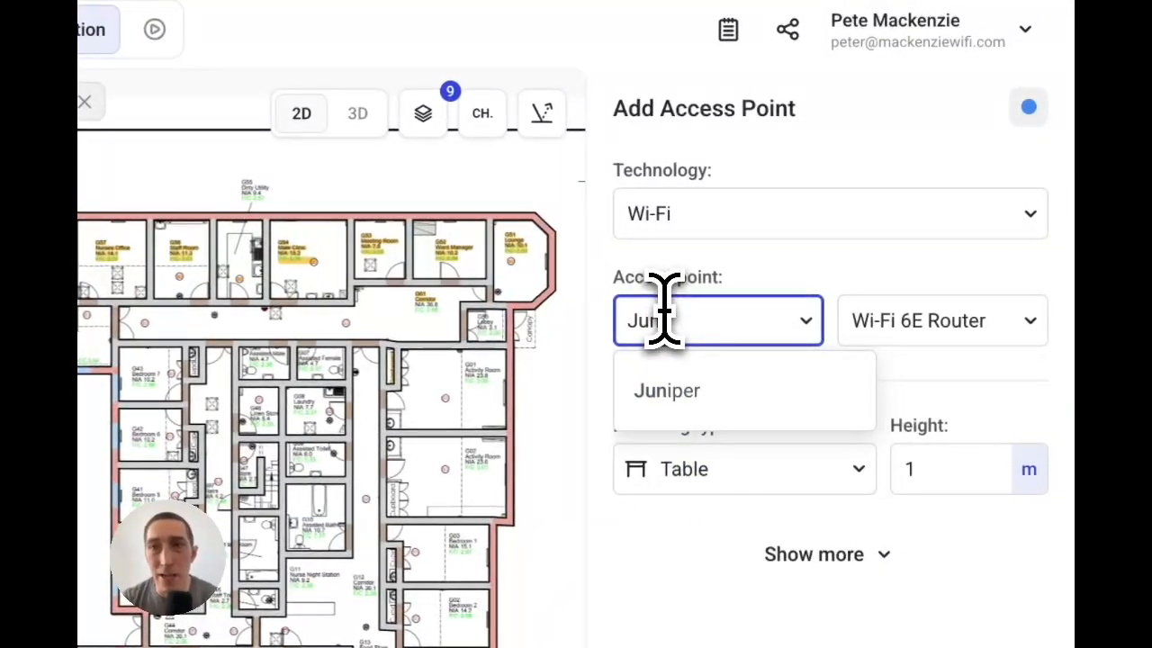
left_click(720, 389)
left_click(887, 323)
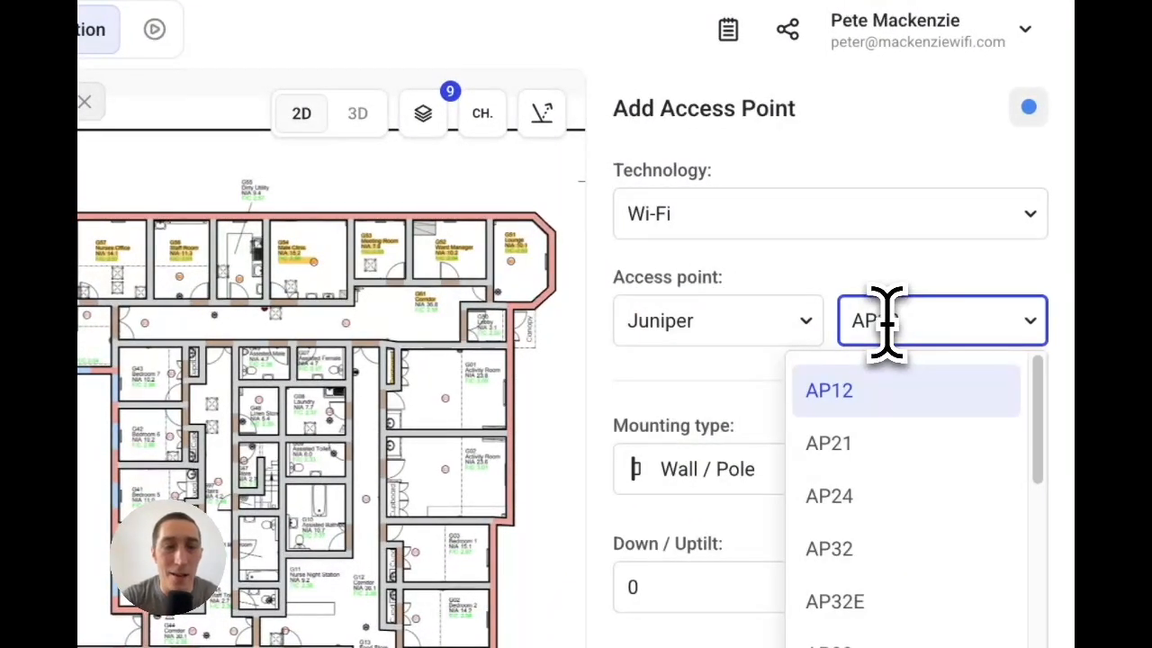
type("47")
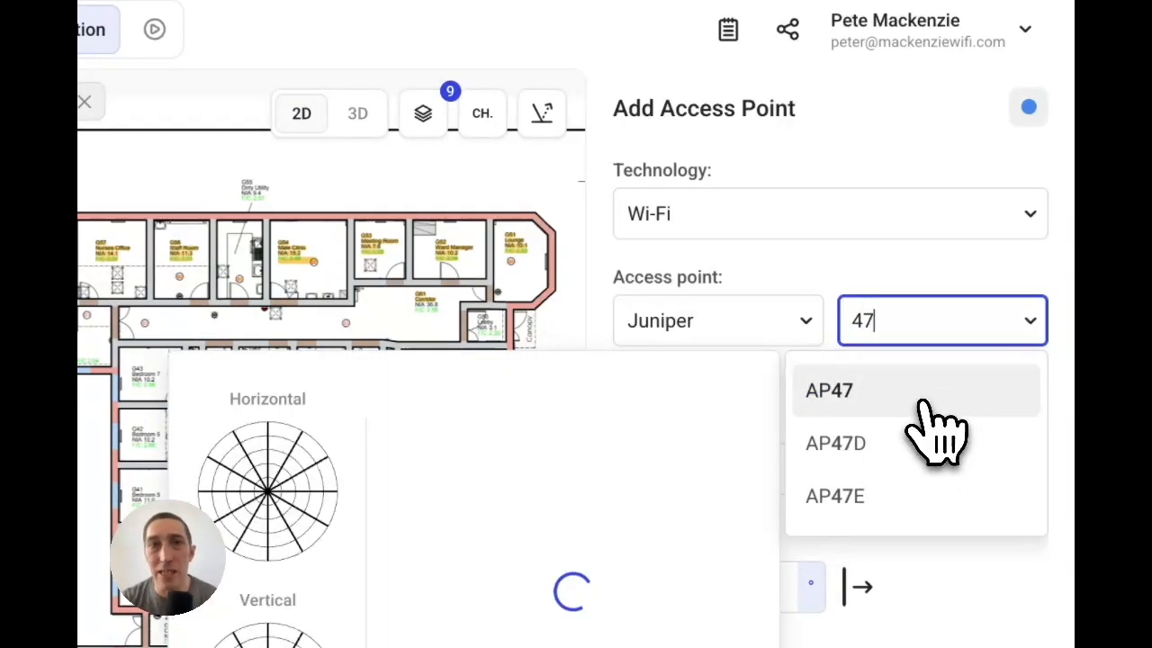
left_click(923, 391)
Place the access point in the large room at the plan's upper-left corner and move it nearer the room's centre
left_click(298, 173)
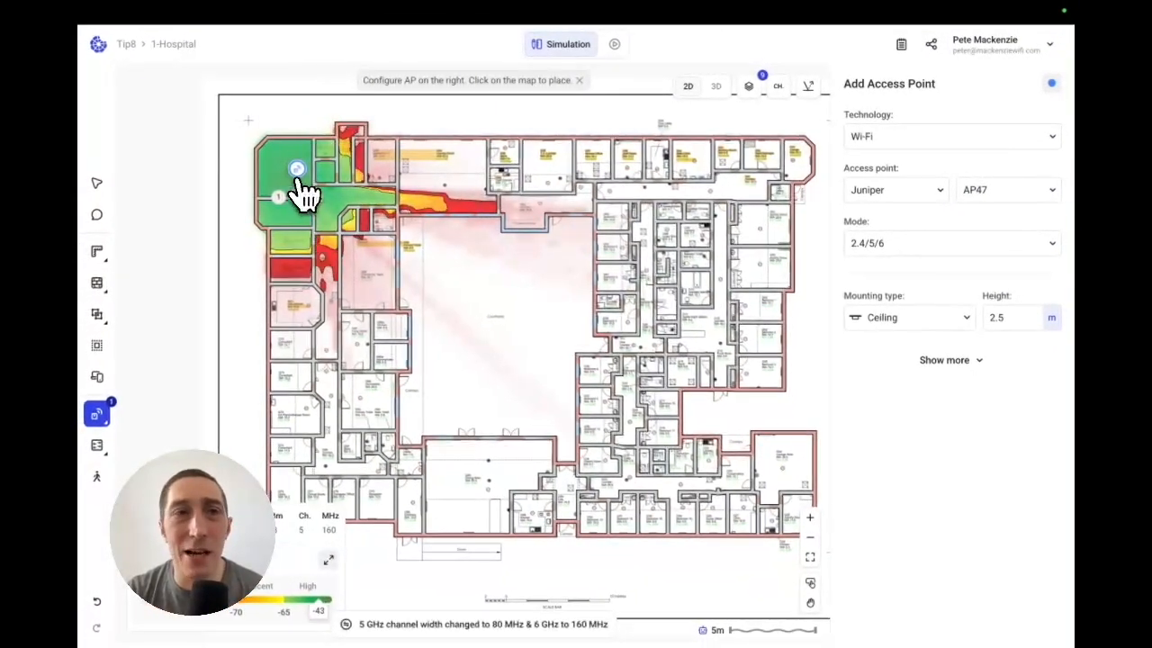
left_click_drag(306, 187, 288, 163)
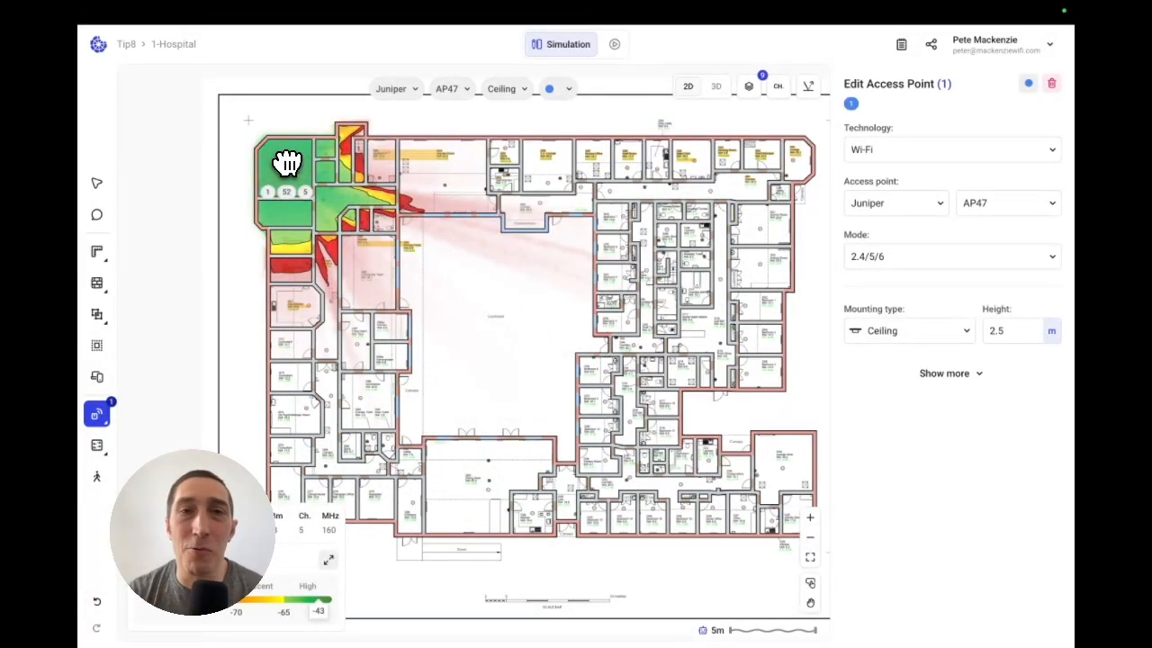